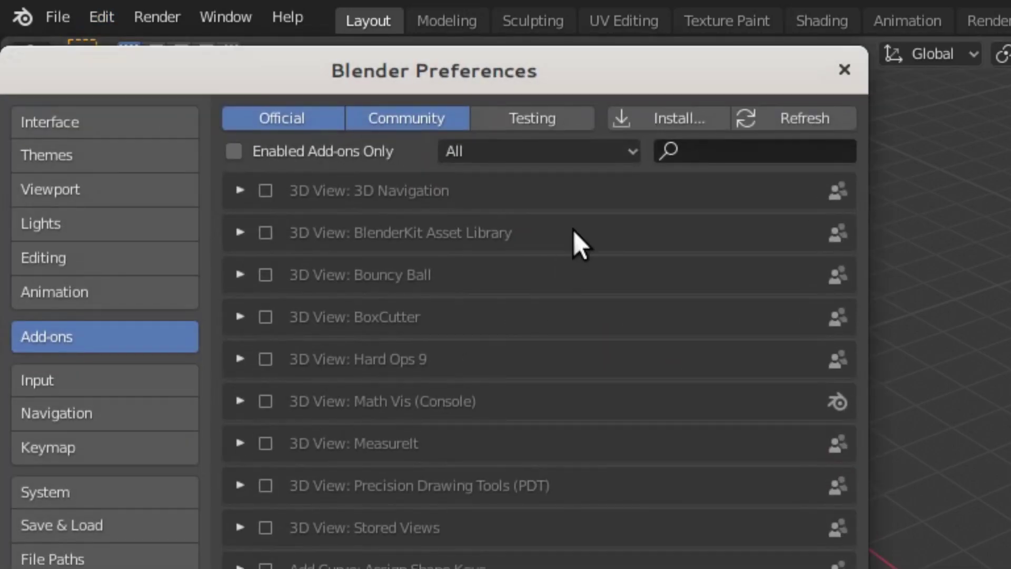
- Find the add-on for importing images and enable Import-Export: Import Images as Planes
drag(618, 74, 674, 126)
click(754, 207)
text(imag)
key(Return)
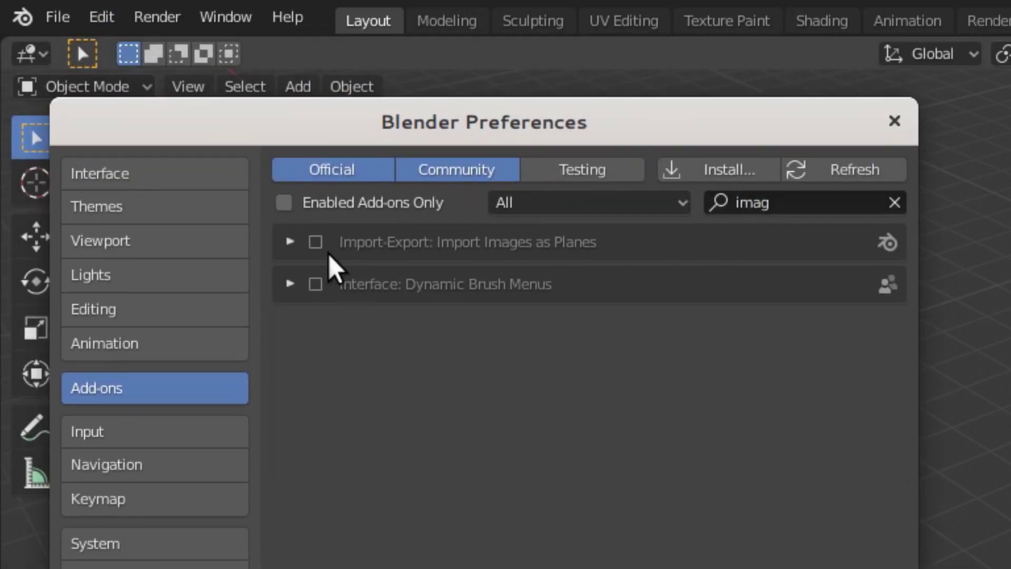
click(316, 243)
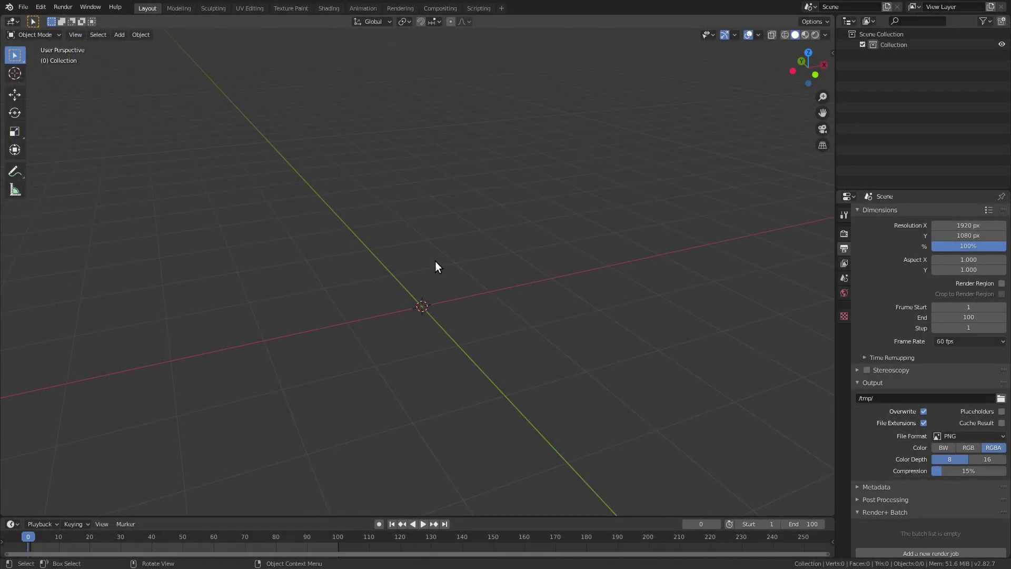
- Import koro.jpg as an image plane with the Shadeless material setting
key(shift+a)
mouse_move(435, 261)
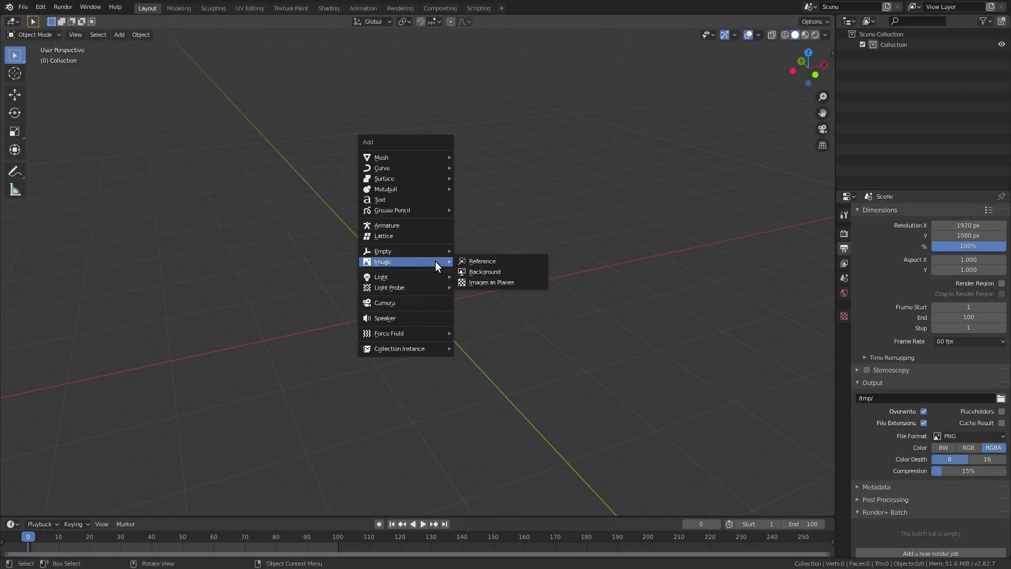
click(466, 280)
click(437, 199)
click(719, 266)
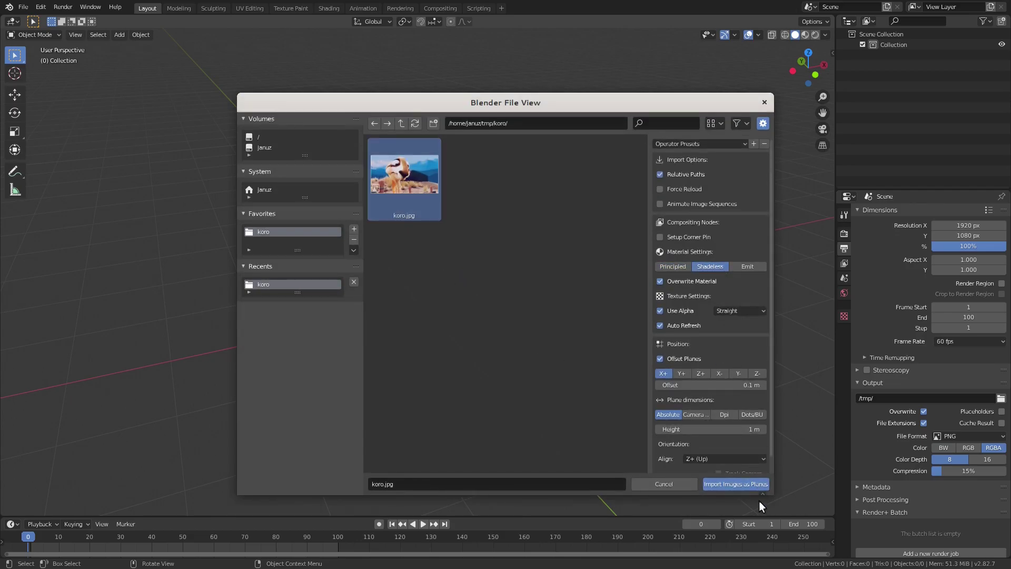
click(758, 487)
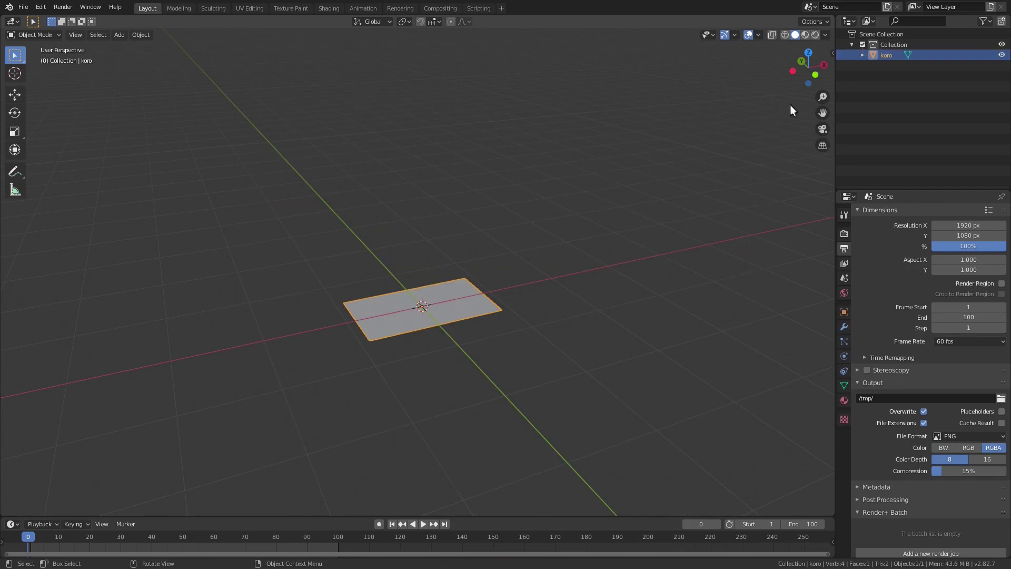
- Switch the 3D viewport to rendered shading to display the image on the plane
click(816, 34)
middle_drag(631, 210, 636, 229)
scroll(553, 335, up, 2)
shift+middle_drag(552, 331, 551, 275)
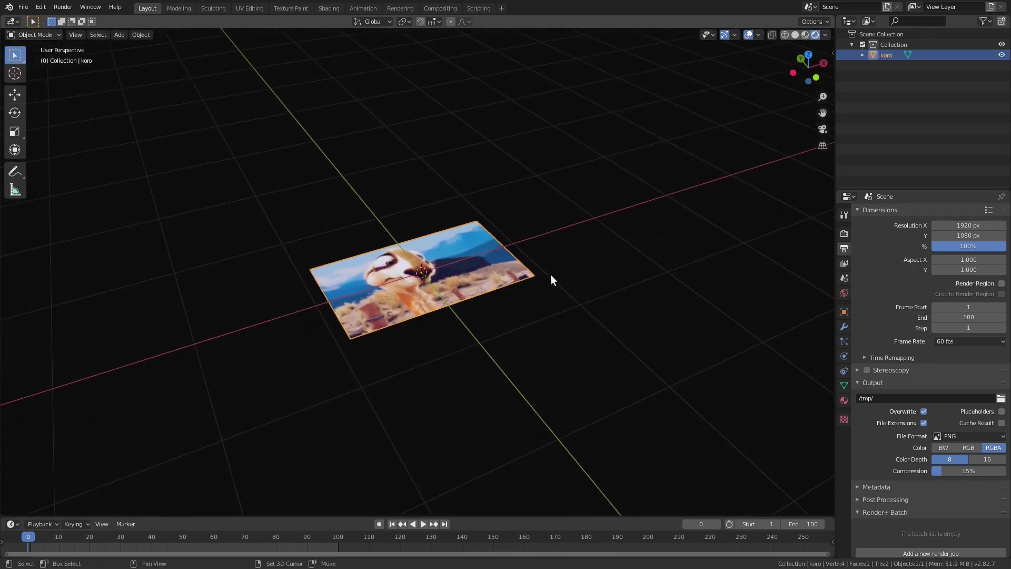
- Add a camera to the scene and clear its rotation
key(shift+a)
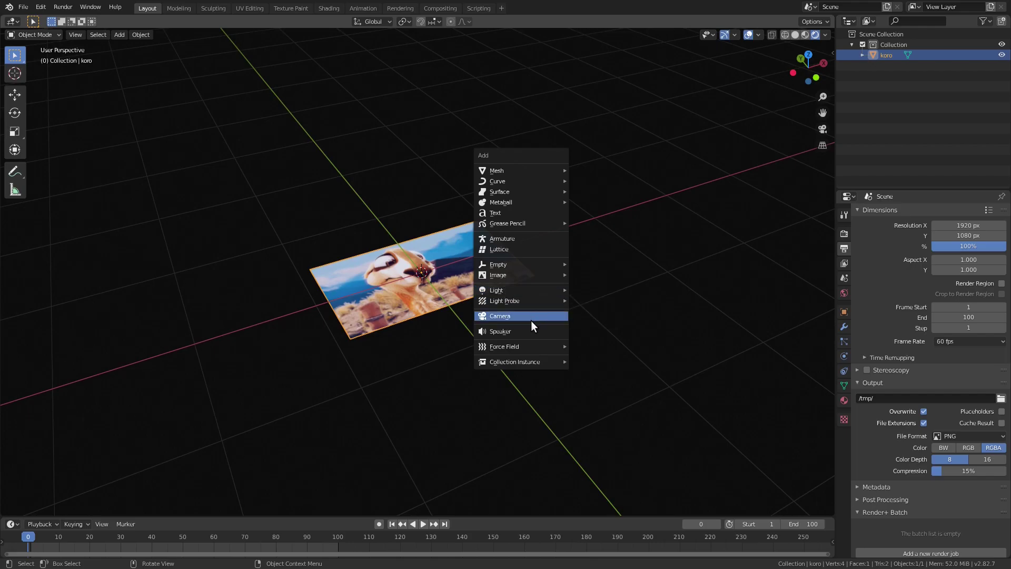
click(530, 319)
key(alt+r)
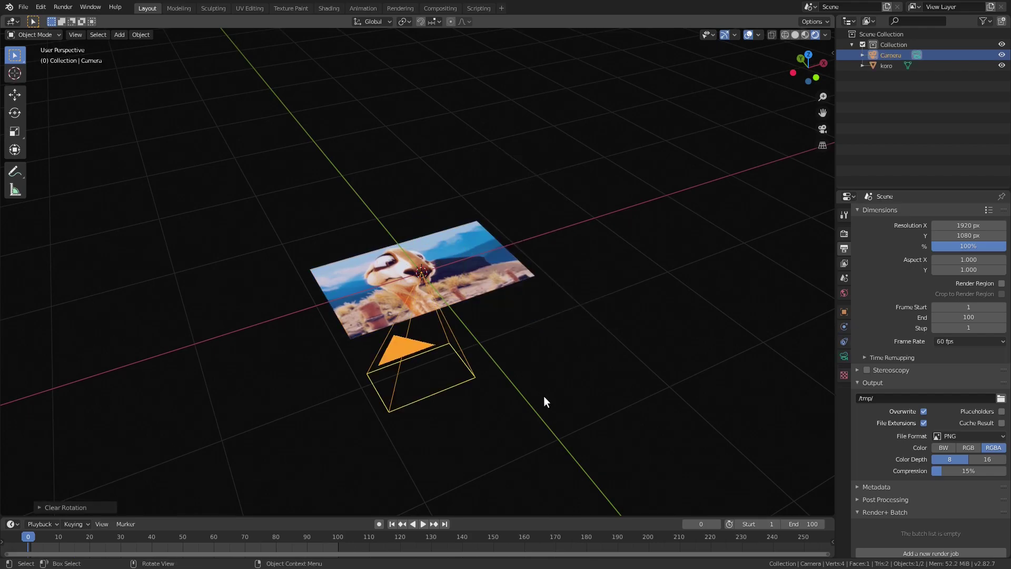
- Raise the camera along global Z until the image plane fills its frame, and look through it as the active camera
key(g)
key(z)
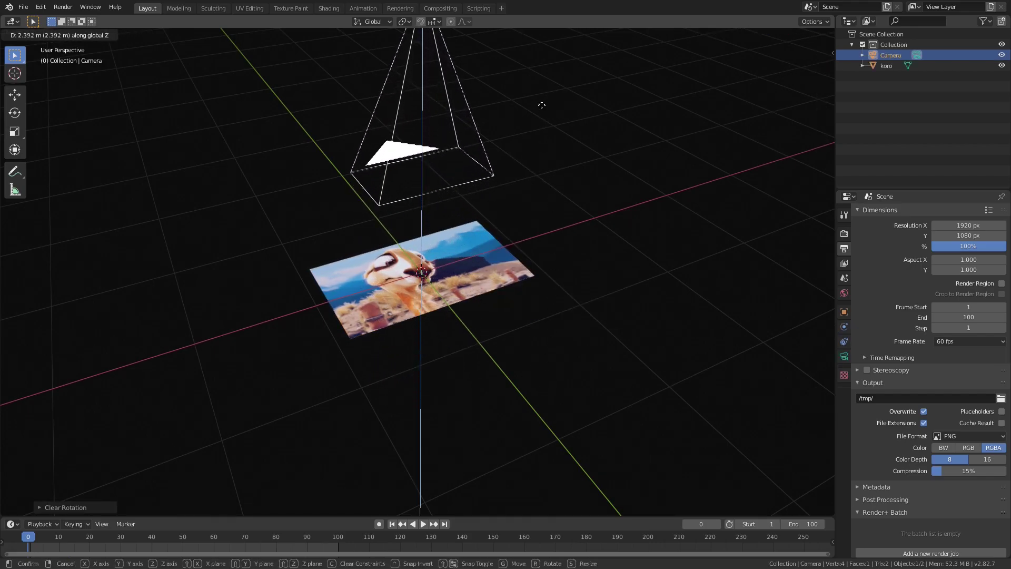
click(541, 111)
key(ctrl+KP_0)
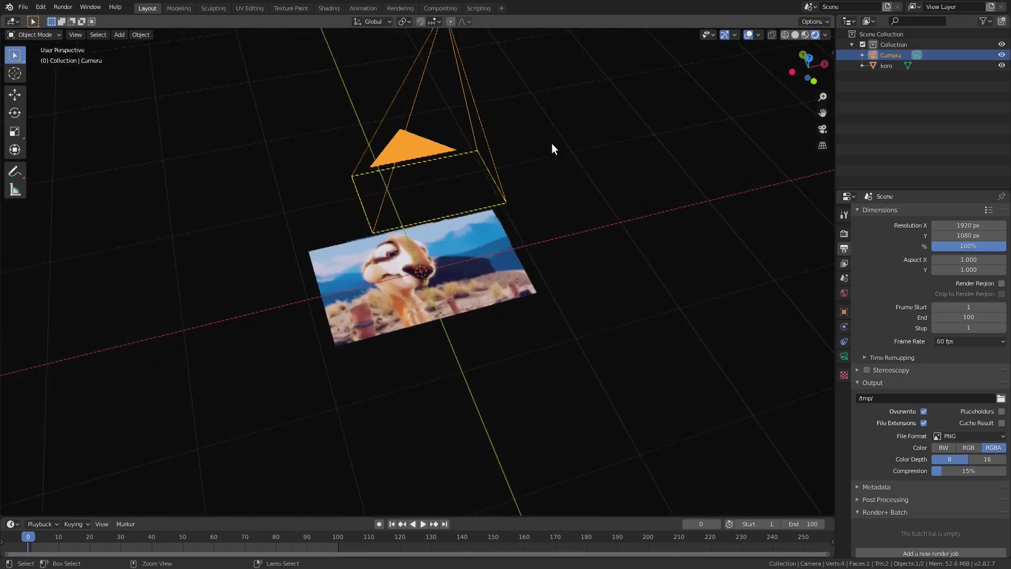
key(g)
key(z)
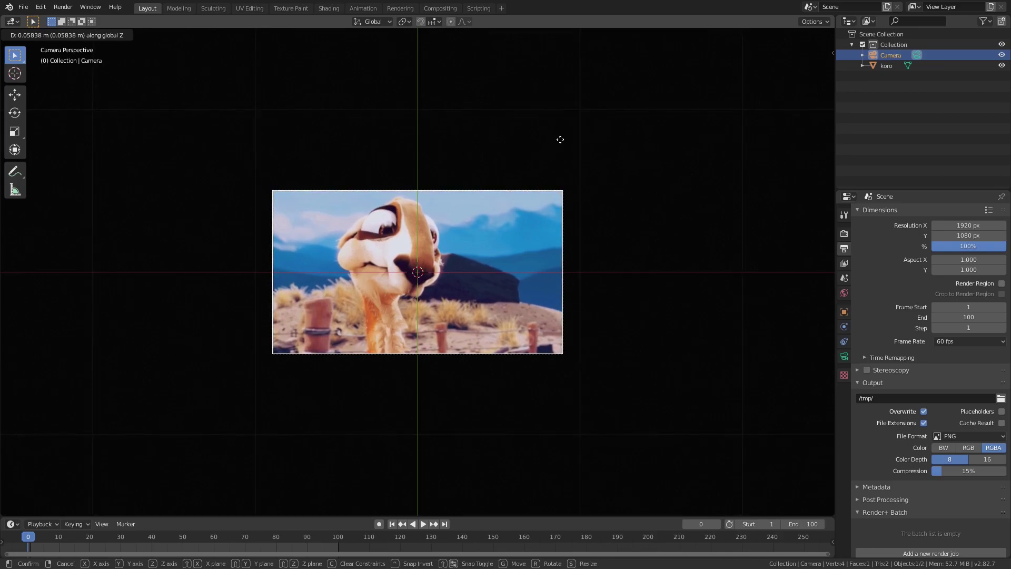
click(563, 137)
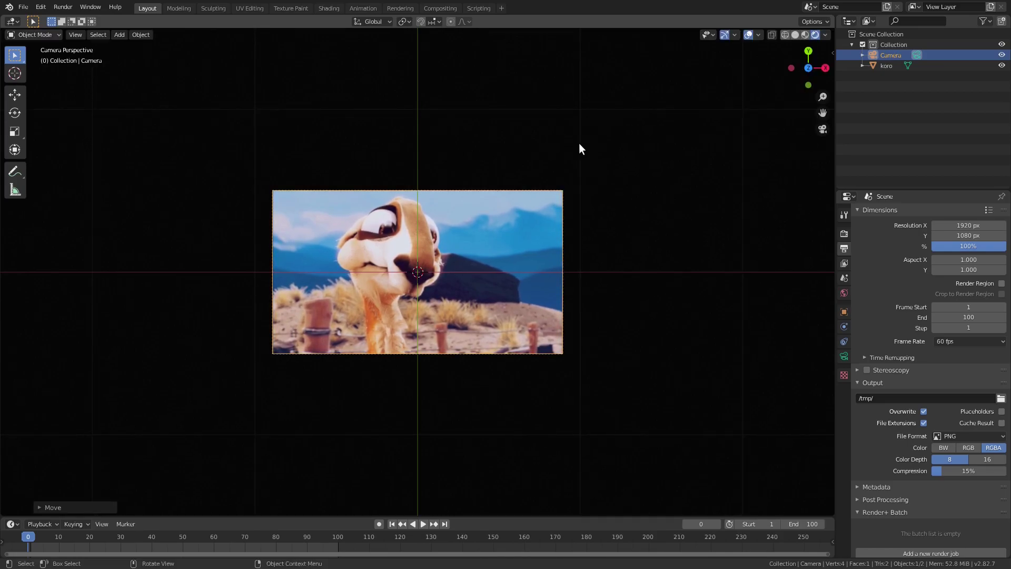
- Set the camera's passepartout opacity to 1.000 and select the koro image plane
click(844, 357)
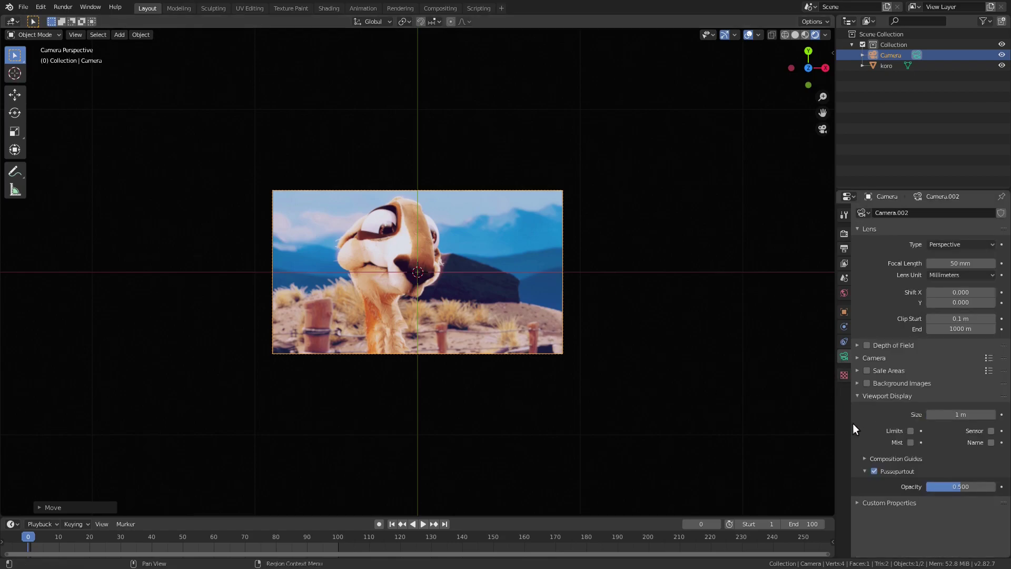
drag(961, 486, 995, 486)
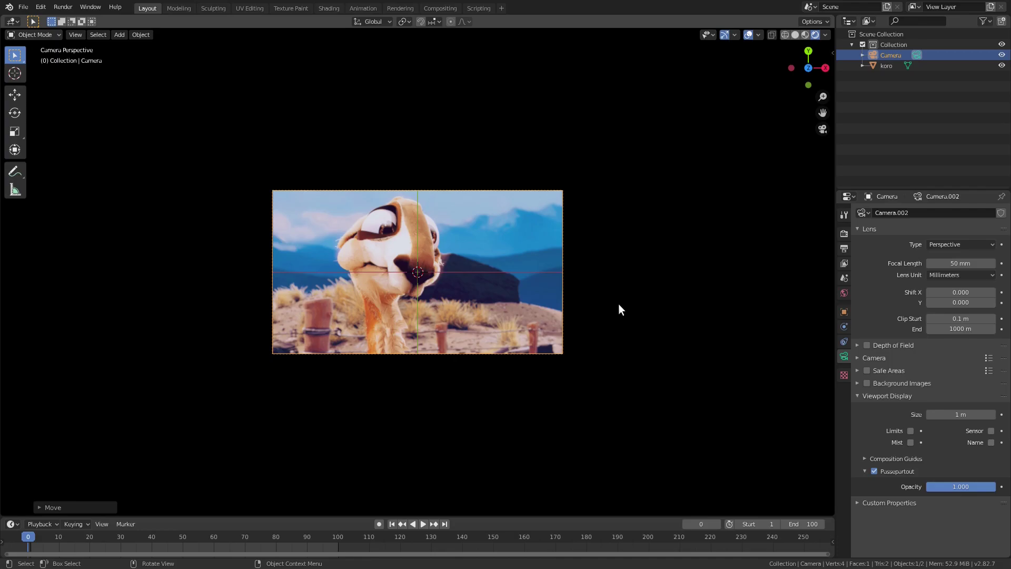
click(549, 225)
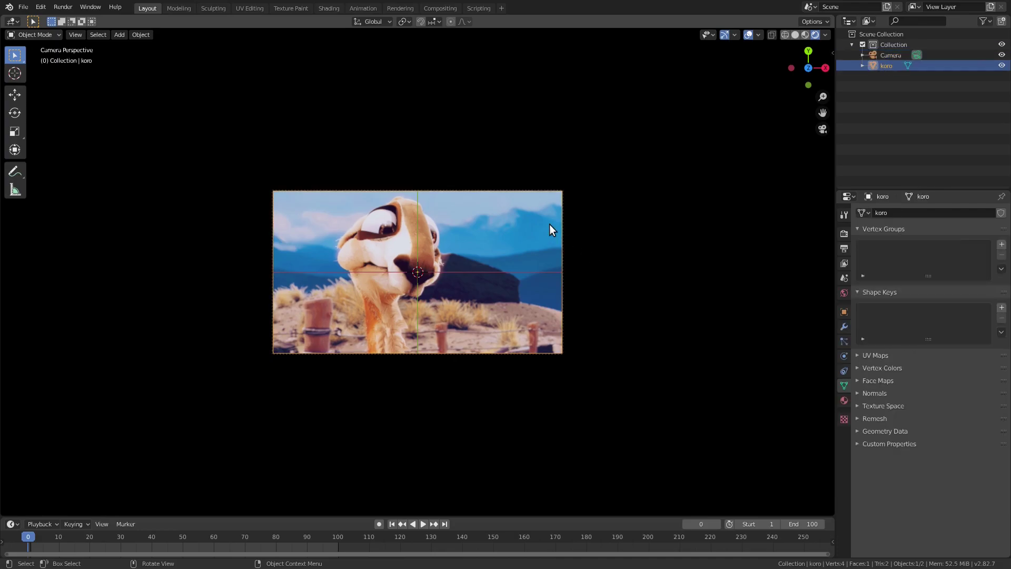
key(g)
key(y)
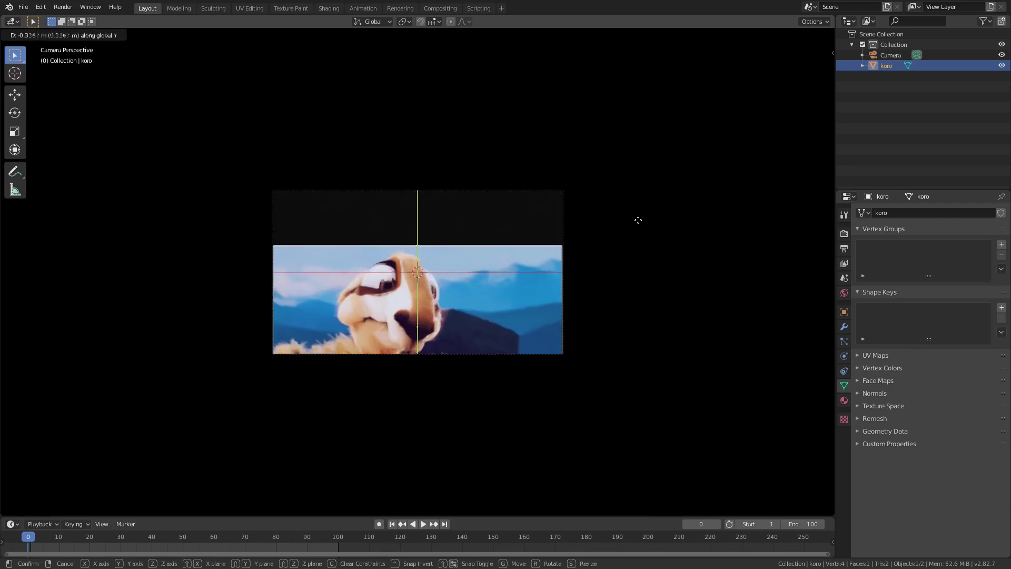
click(642, 187)
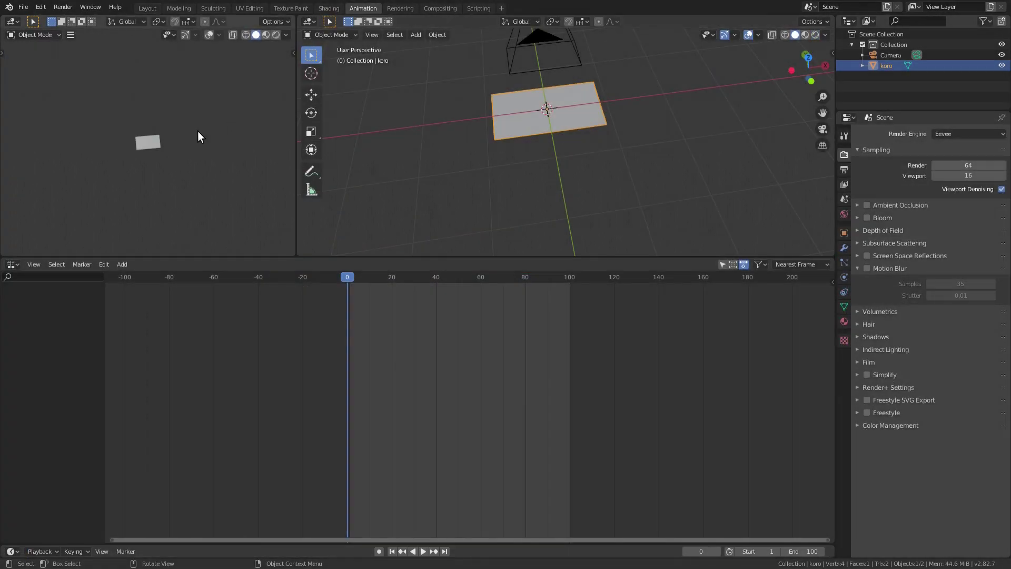
- In the Animation workspace, show the camera view with rendered shading in the smaller 3D viewport
key(KP_0)
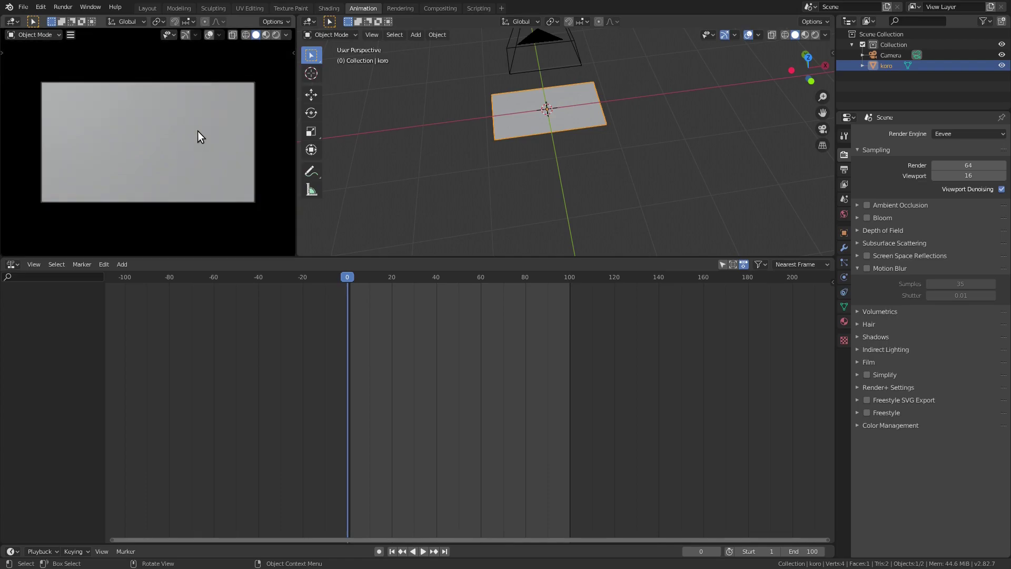
click(277, 35)
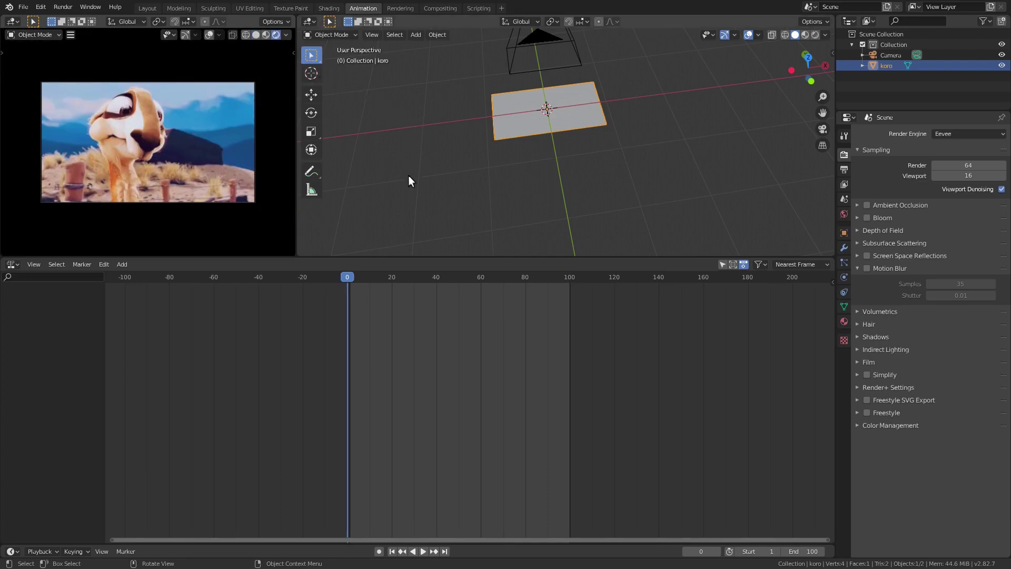
- Insert a Location keyframe for the koro plane at frame 30
drag(345, 274, 414, 283)
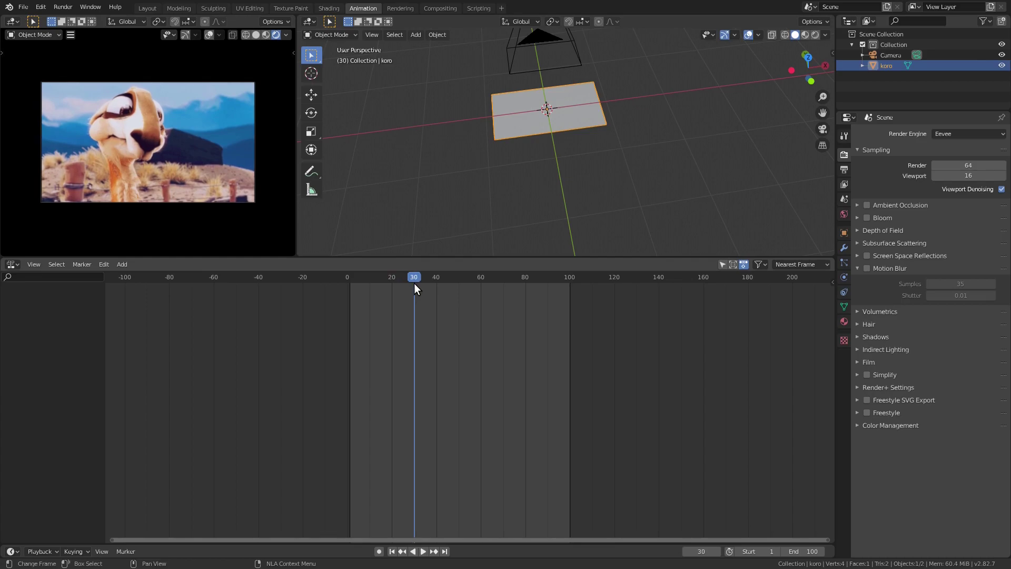
key(i)
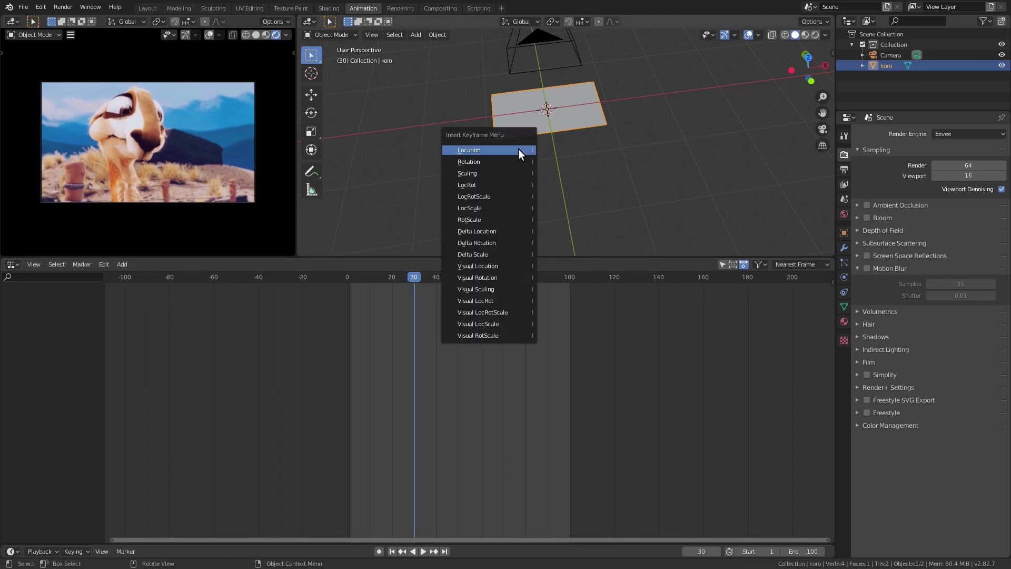
click(517, 148)
- At frame 0, move the koro plane about -1.007 m along global Y and insert a Location keyframe
key(space)
click(372, 280)
drag(372, 280, 329, 280)
key(space)
key(g)
key(y)
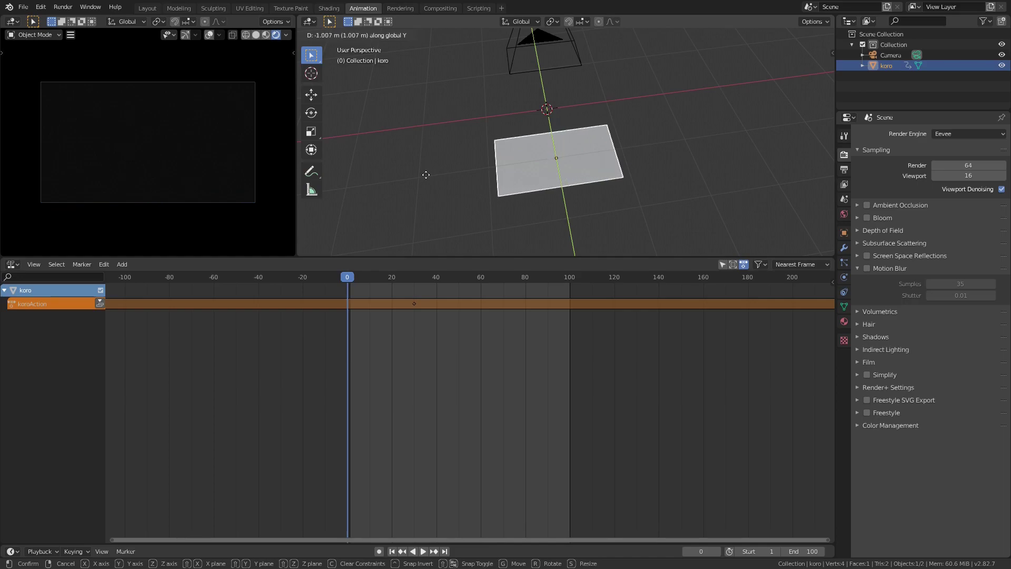
click(426, 174)
key(i)
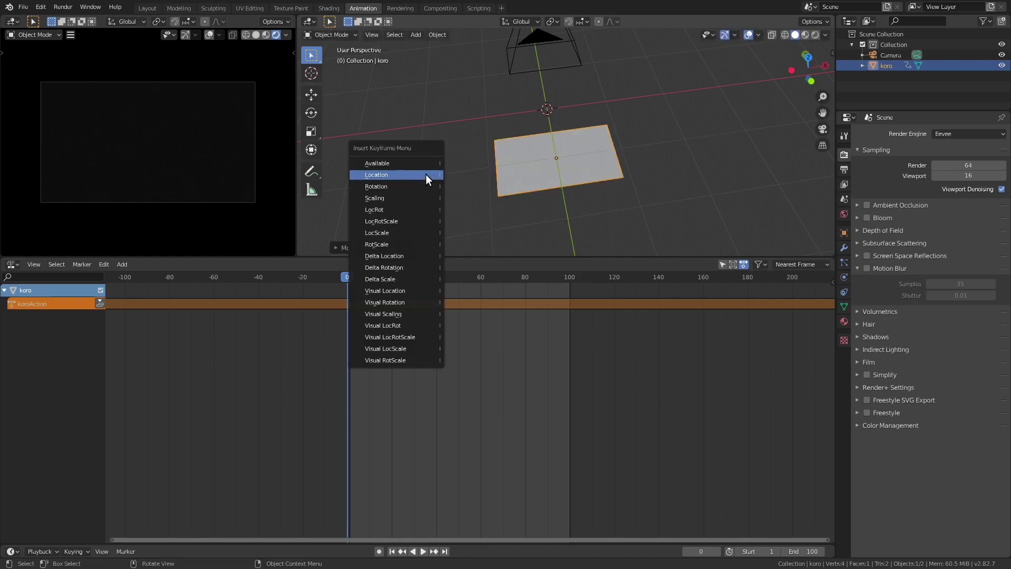
click(425, 175)
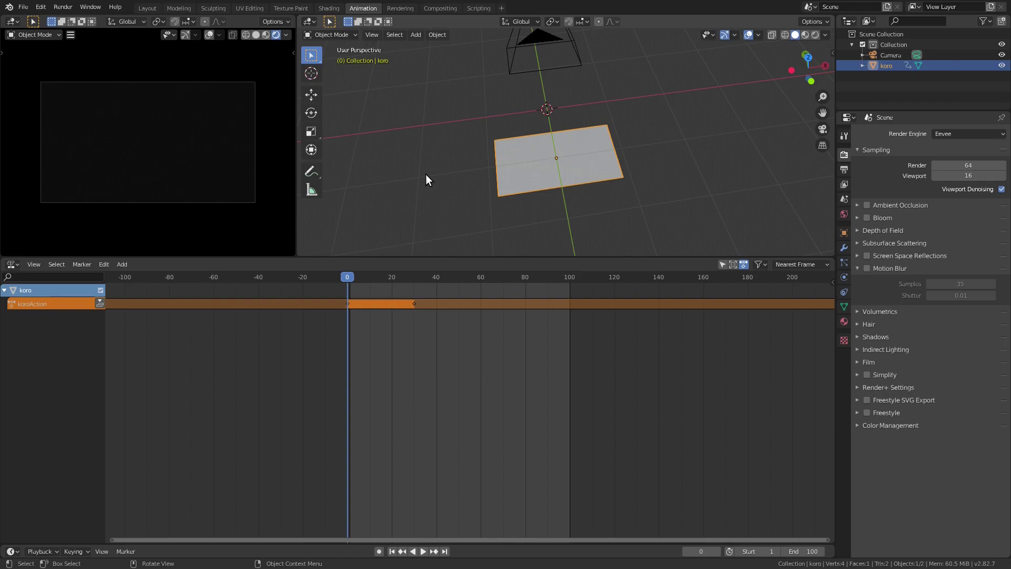
- Start animation playback and change the Nonlinear Animation area to the Graph Editor
key(space)
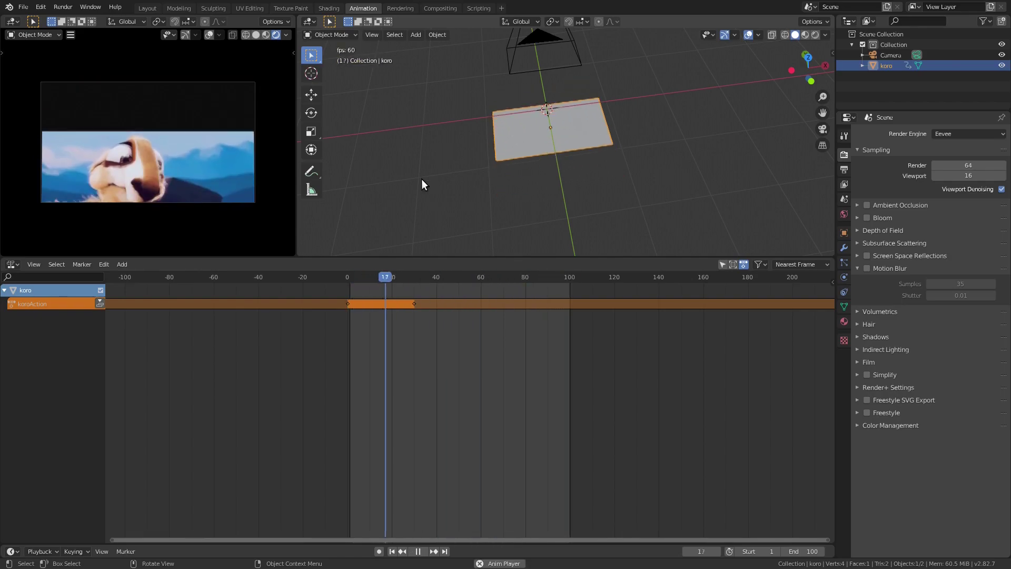
click(11, 264)
click(34, 264)
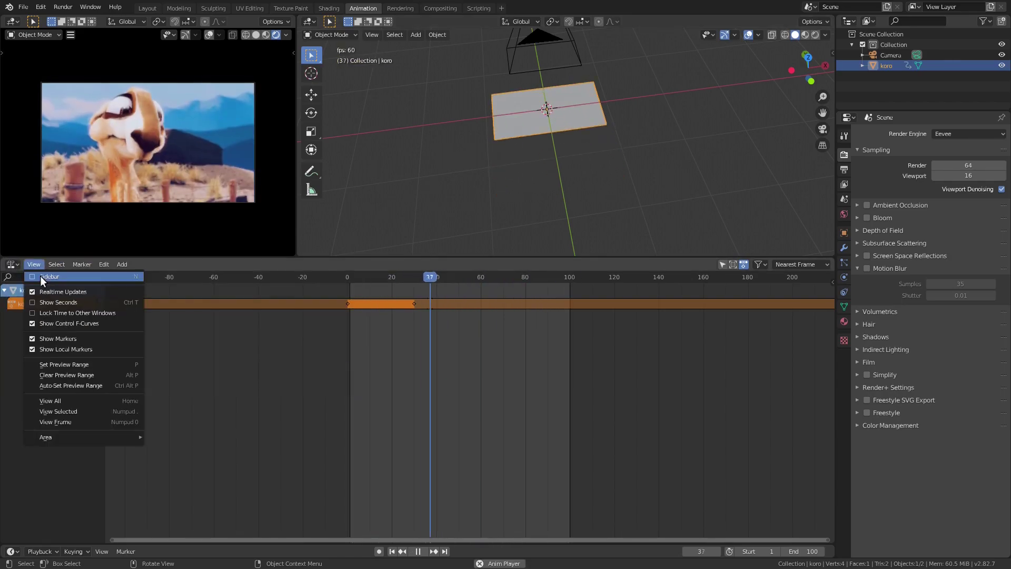
click(11, 264)
click(10, 263)
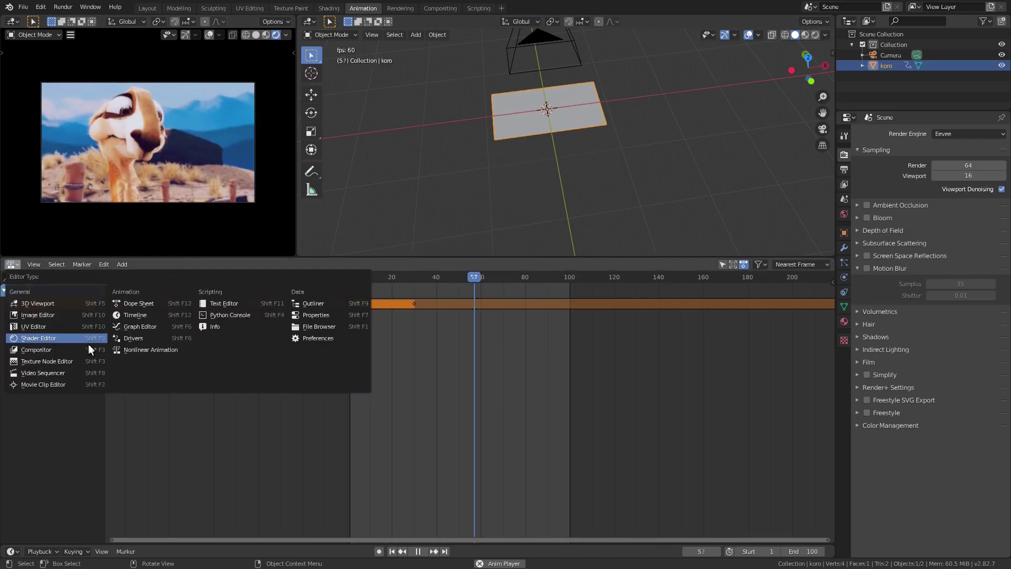
click(139, 326)
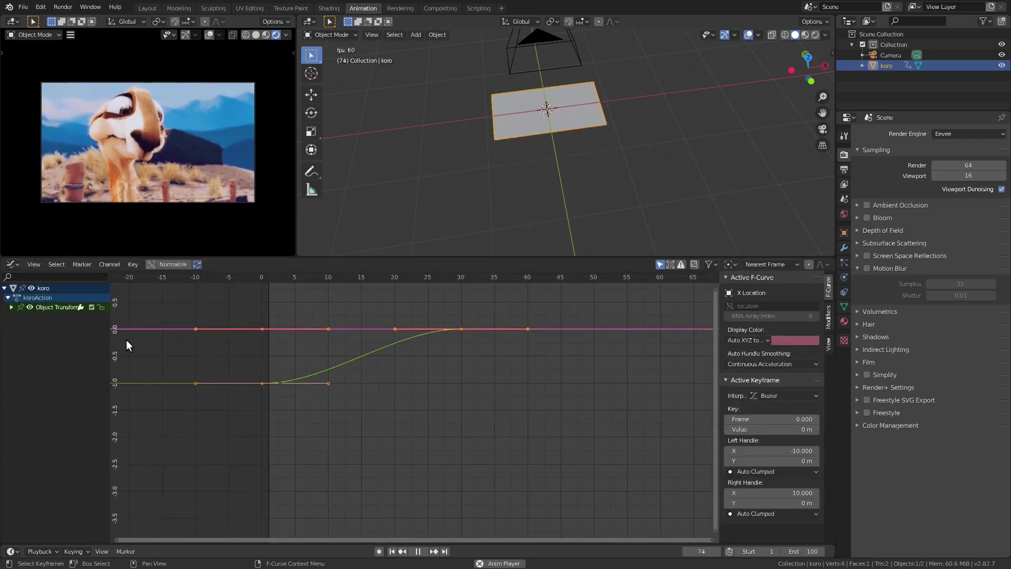
- Expand the plane's Object Transforms group and delete the X and Z Location curves
click(12, 308)
click(30, 315)
key(x)
click(30, 327)
key(x)
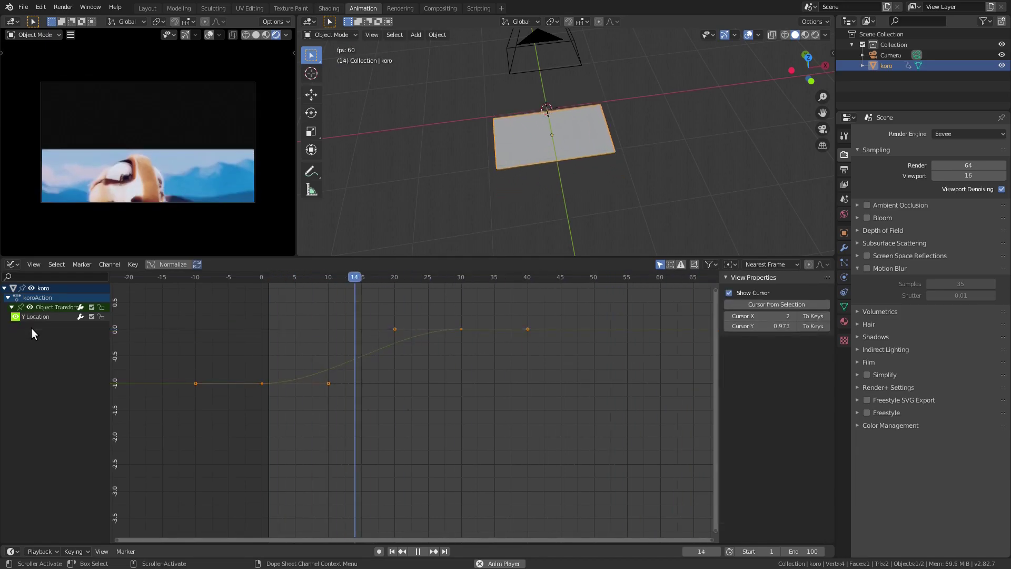
- Set the Y Location keyframe at frame 0 to Cubic interpolation with Ease Out easing, and stop the playback
click(261, 384)
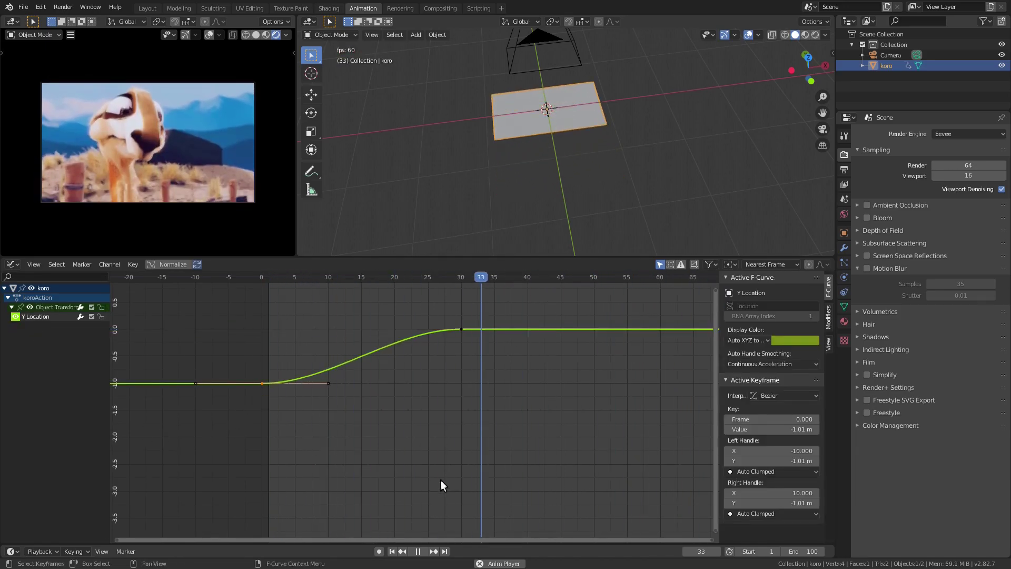
click(781, 395)
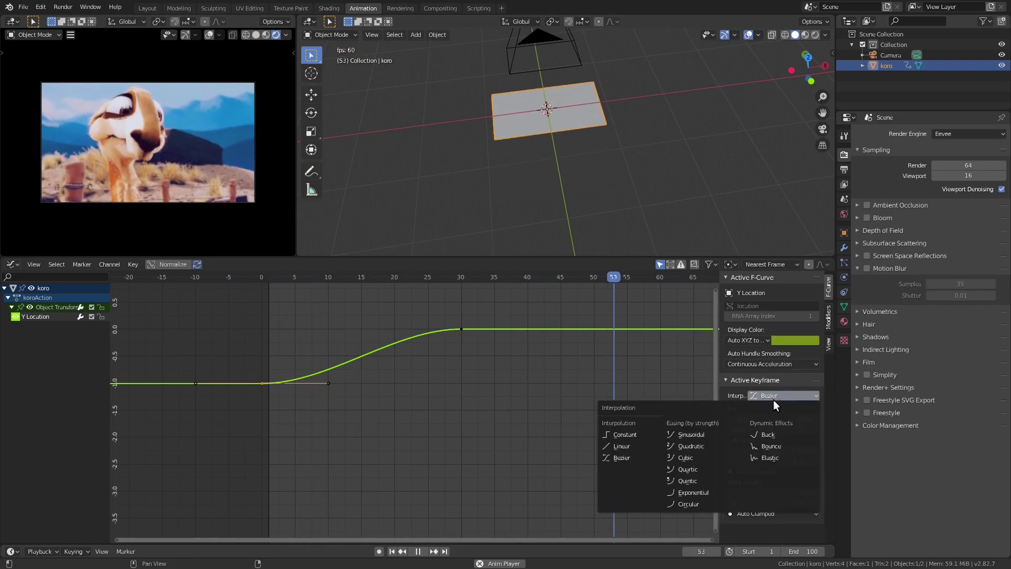
click(727, 458)
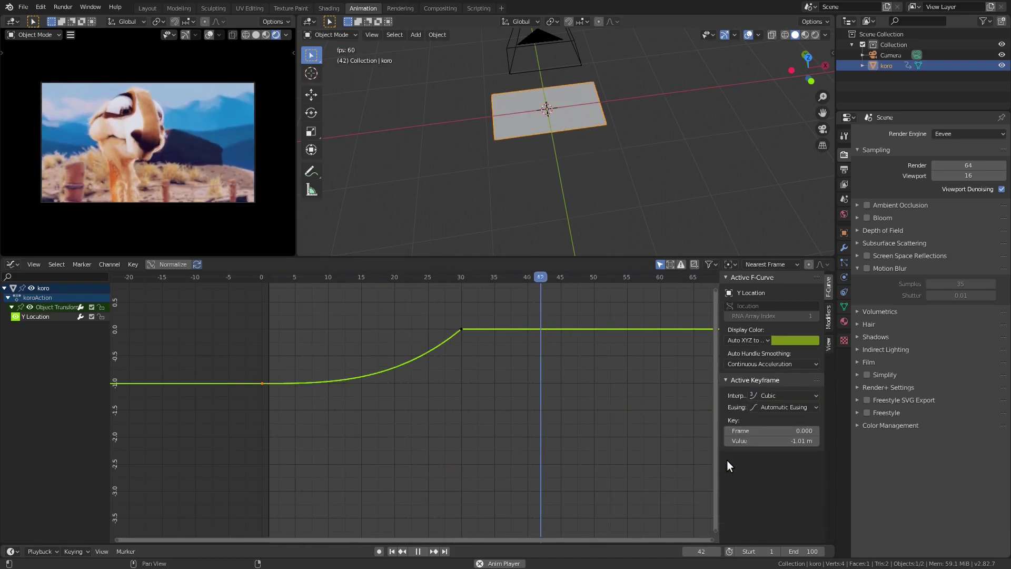
click(773, 407)
click(770, 443)
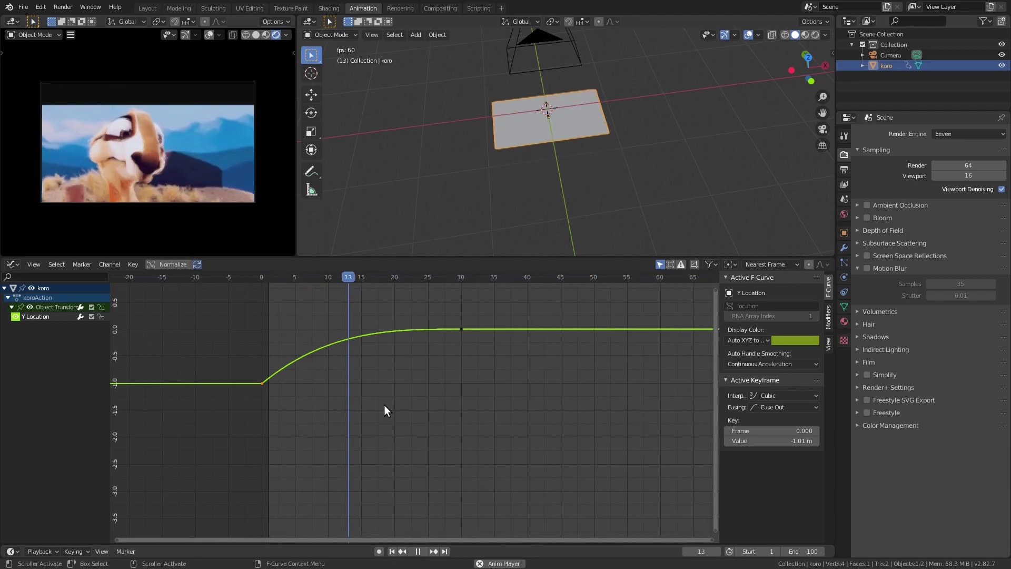
key(space)
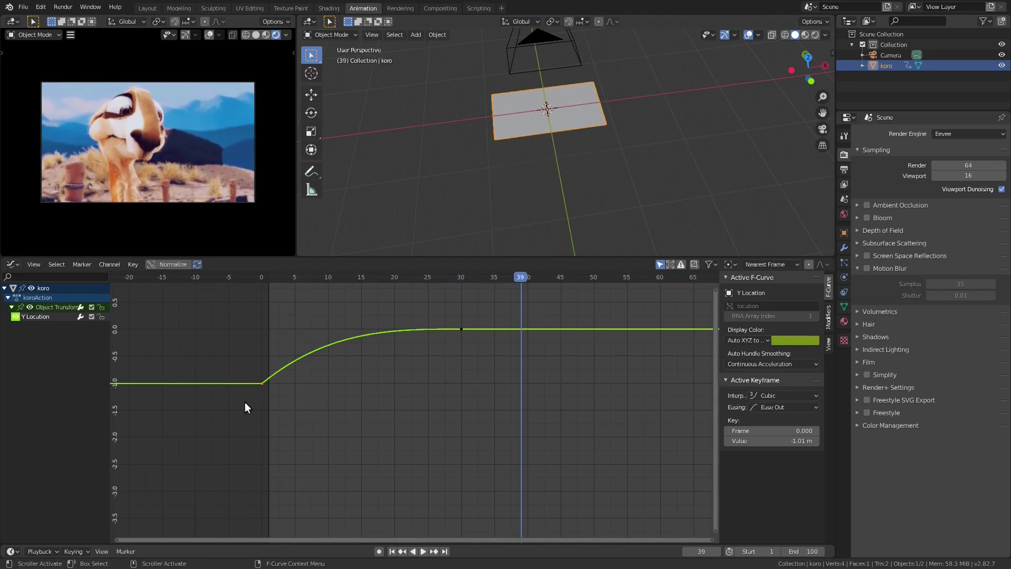
- Change the Graph Editor area to Nonlinear Animation and push the koroAction down onto an NLA track
click(11, 264)
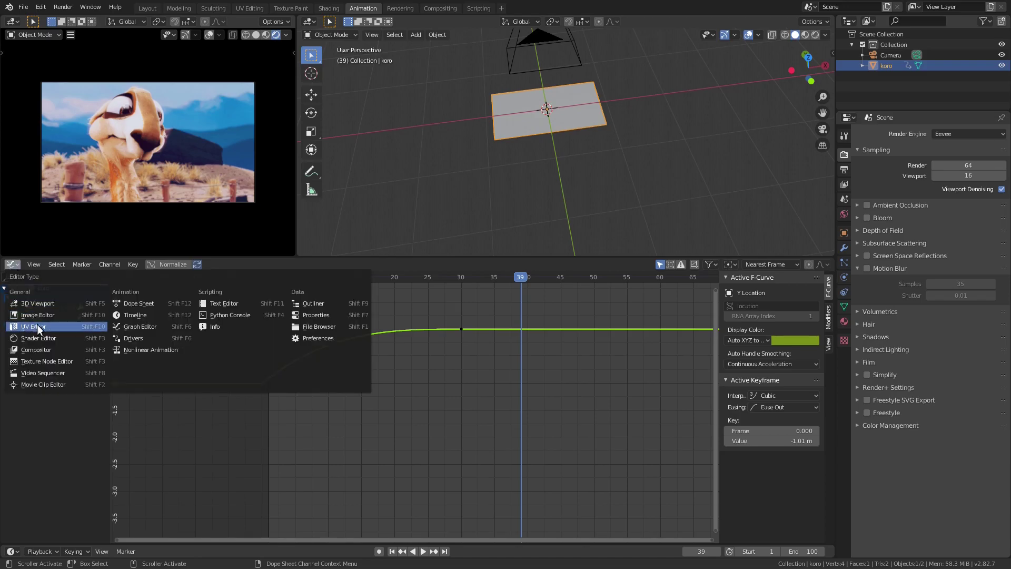
click(128, 348)
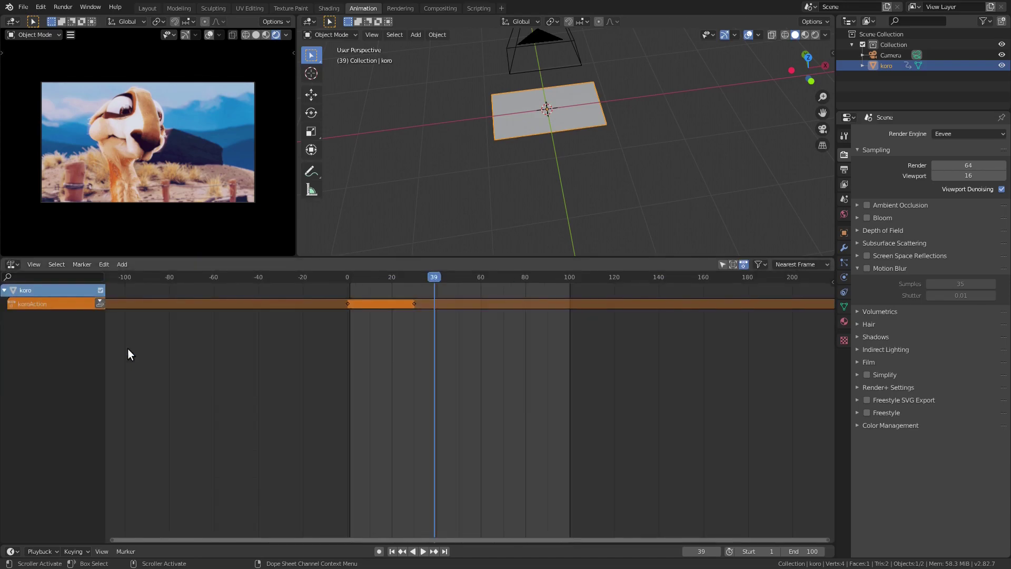
click(100, 303)
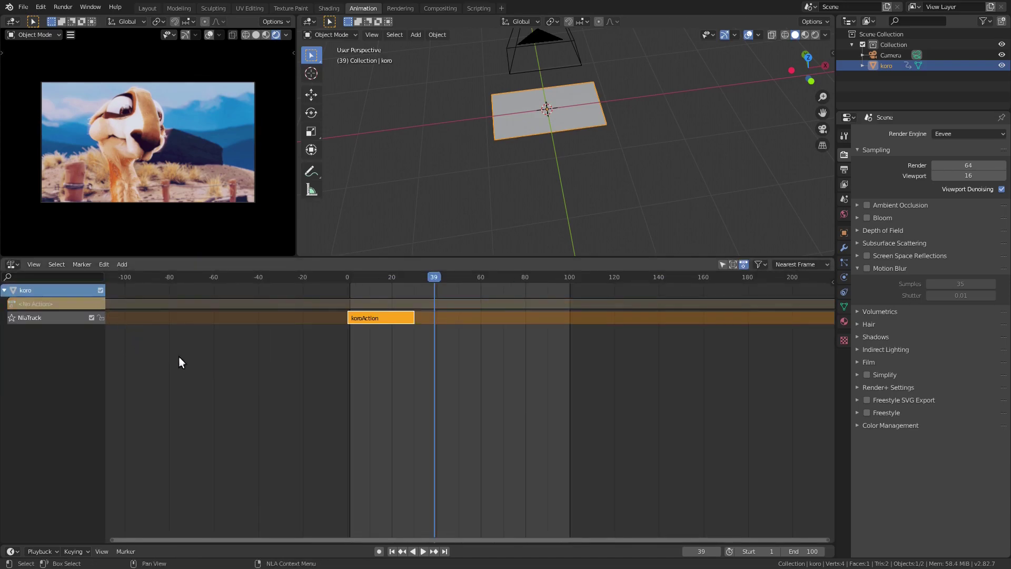
- Enter Edit Mode on the koro plane and loop cut it across its width with 9 cuts
shift+middle_drag(513, 118, 520, 151)
scroll(518, 159, up, 2)
scroll(521, 150, down, 1)
key(Tab)
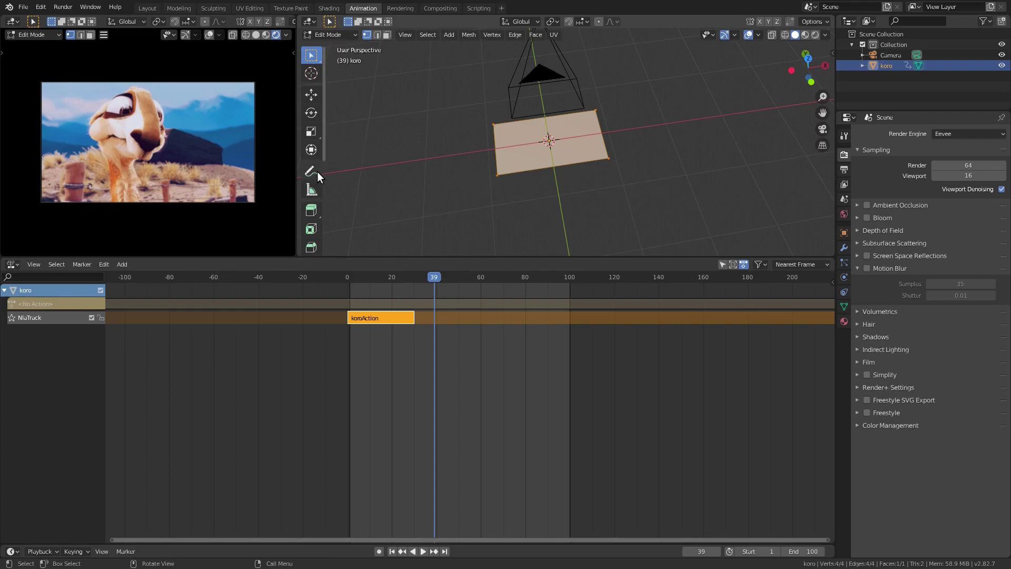
scroll(315, 248, down, 1)
click(315, 245)
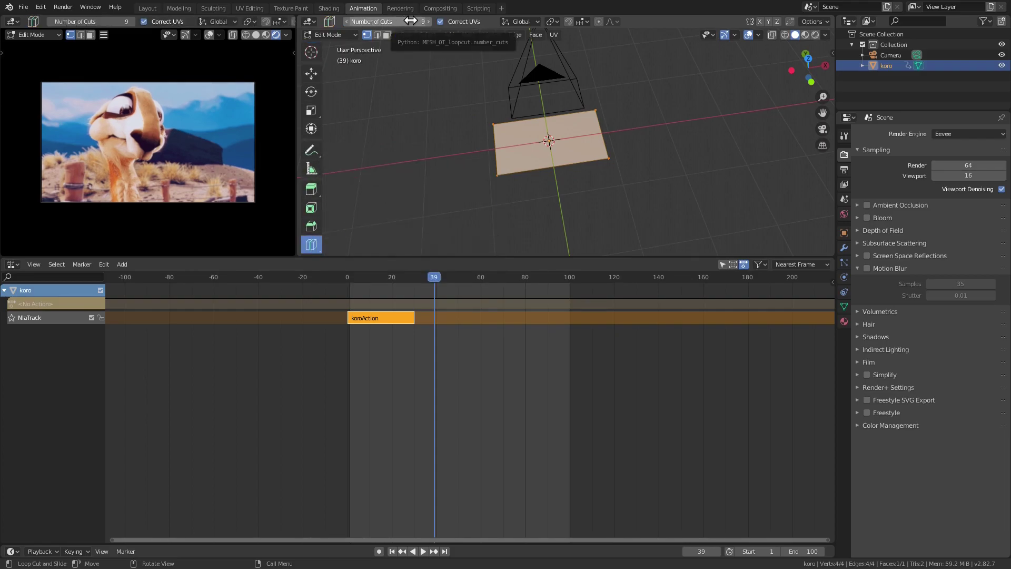
click(553, 159)
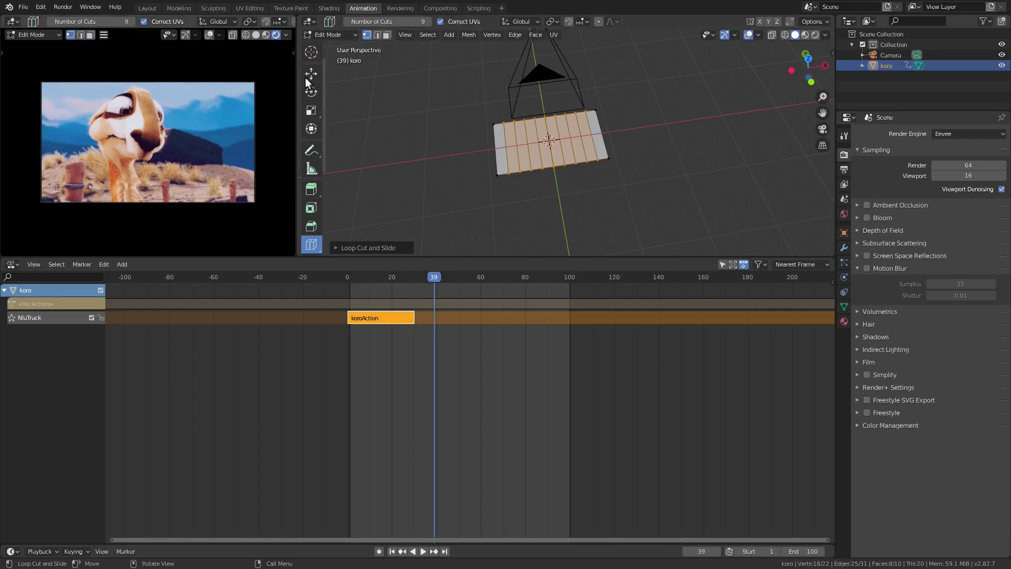
- Select the whole koro mesh with the Select Box tool active, switch to edge selection, and apply Edge Split
scroll(311, 91, up, 2)
click(312, 55)
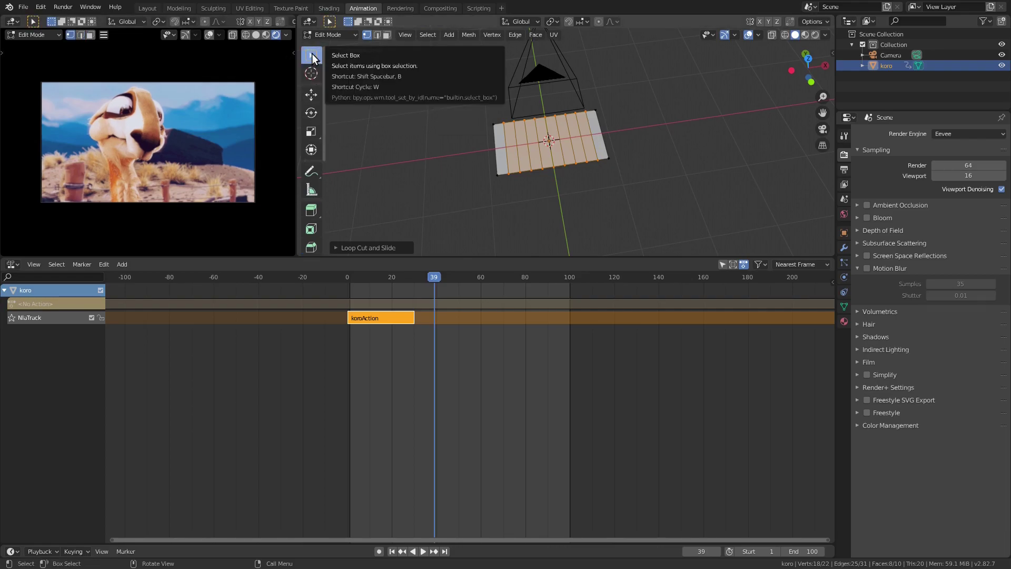
key(a)
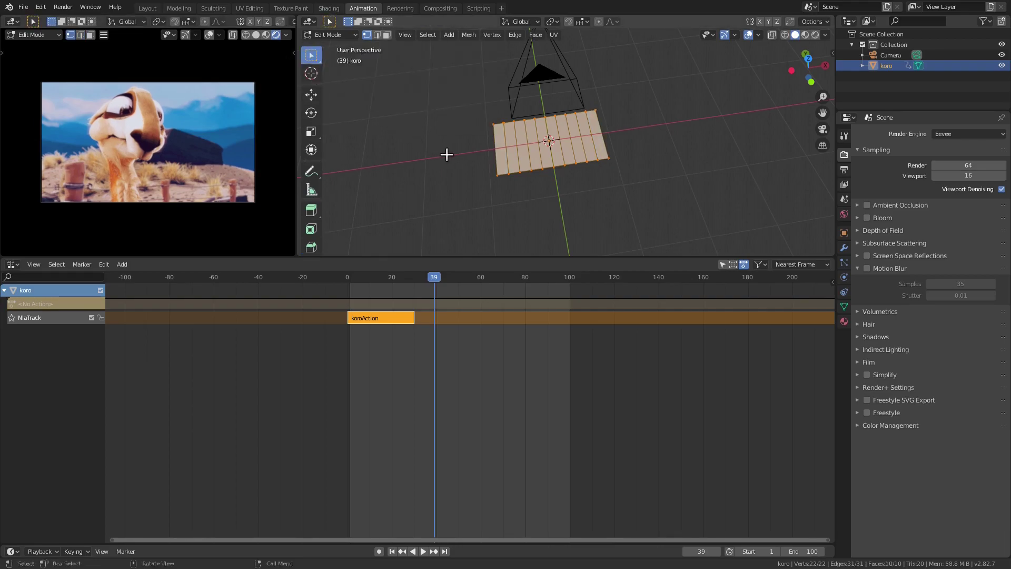
middle_drag(446, 155, 466, 138)
right_click(484, 116)
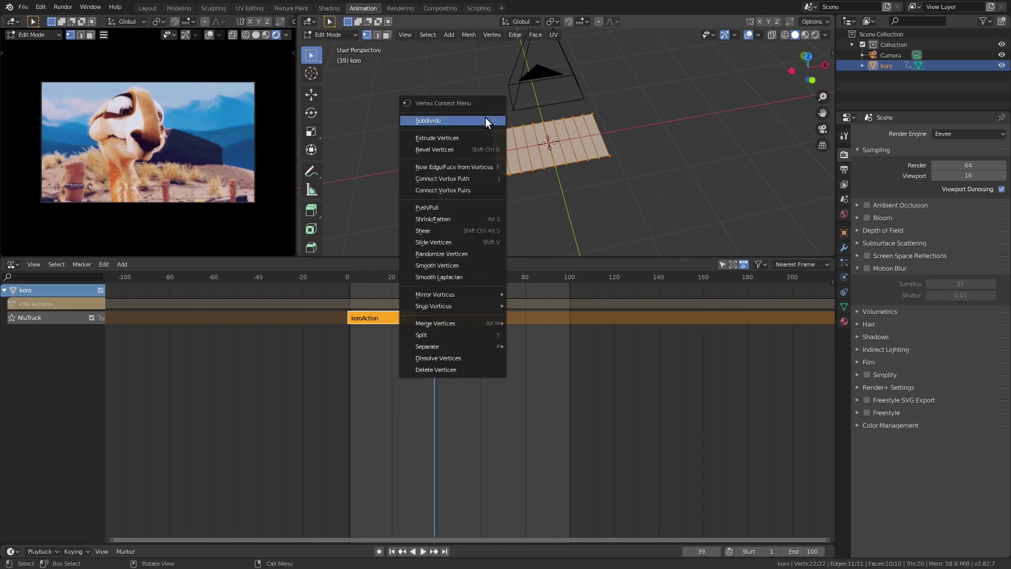
click(485, 118)
click(377, 35)
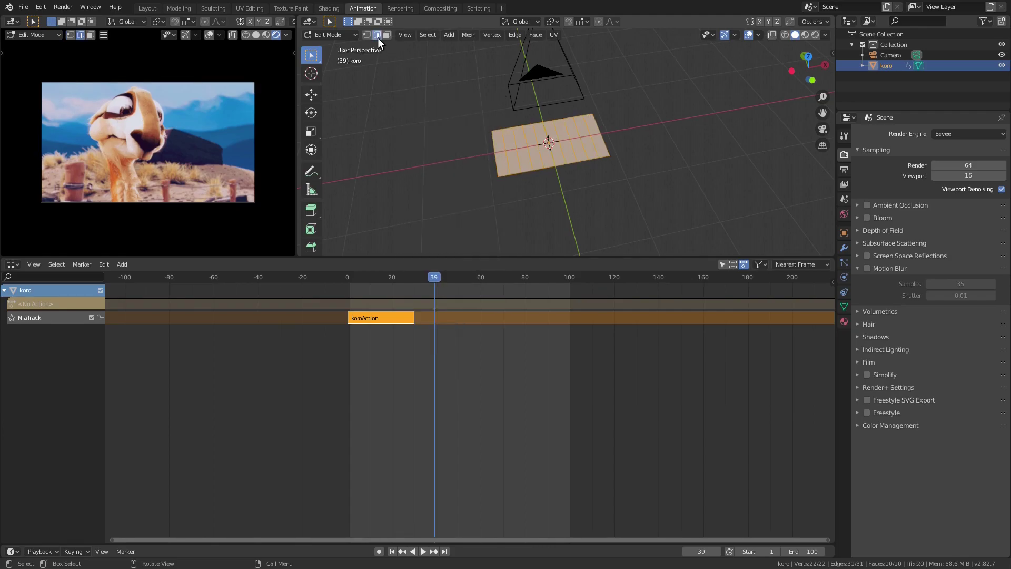
right_click(480, 123)
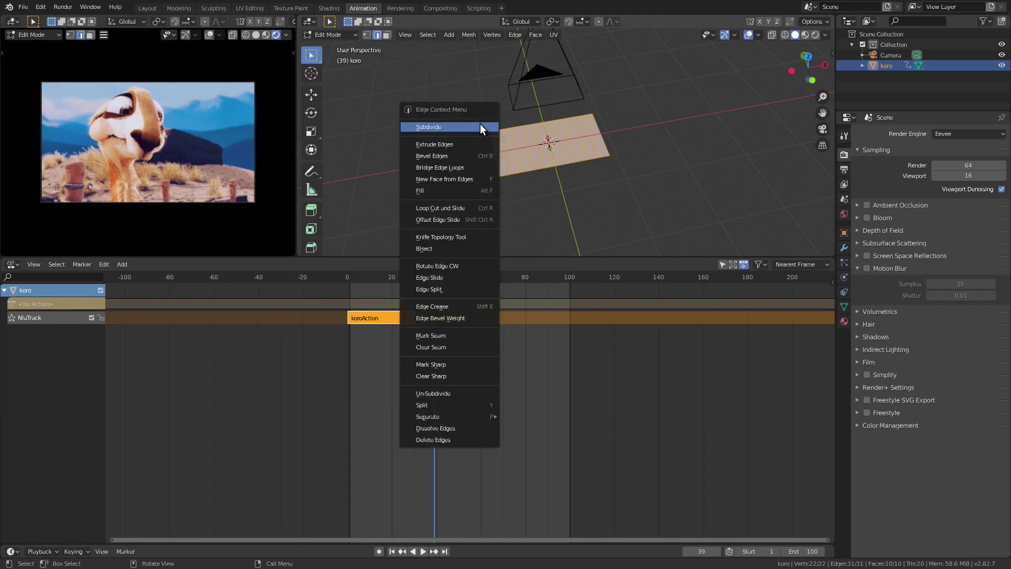
click(466, 291)
- Separate the split mesh into individual objects by loose parts and return to Object Mode
right_click(456, 141)
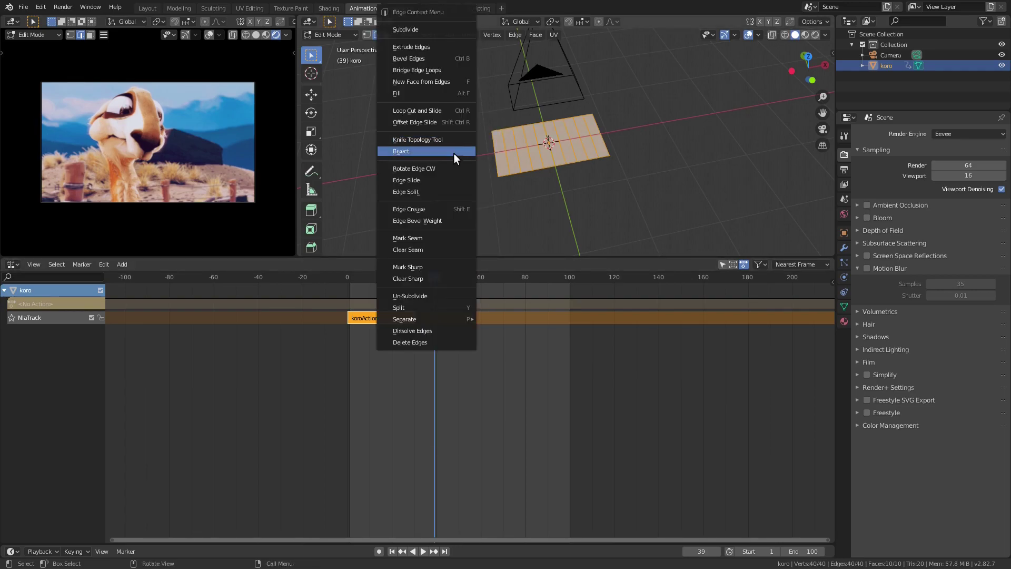
mouse_move(432, 318)
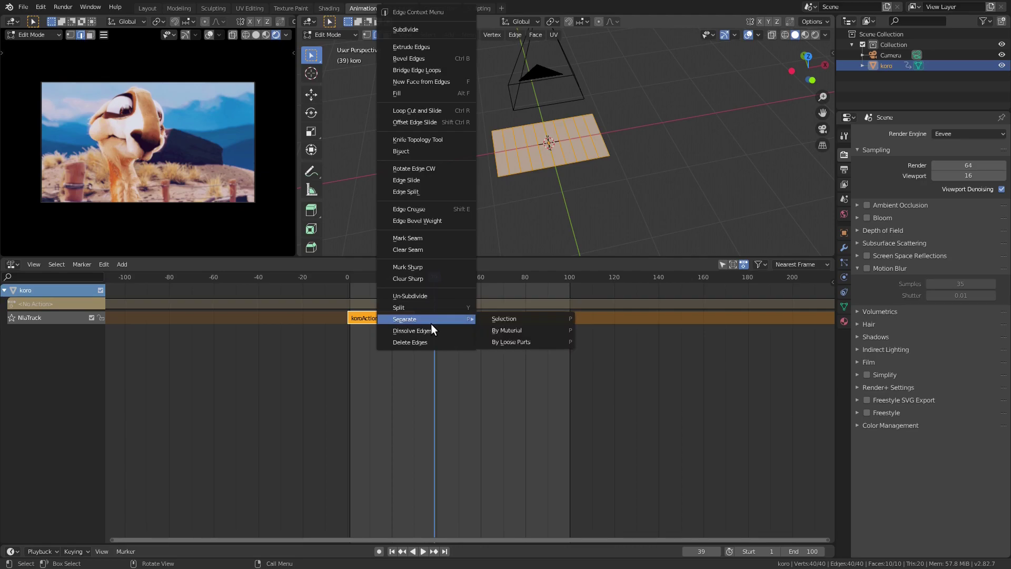
click(512, 341)
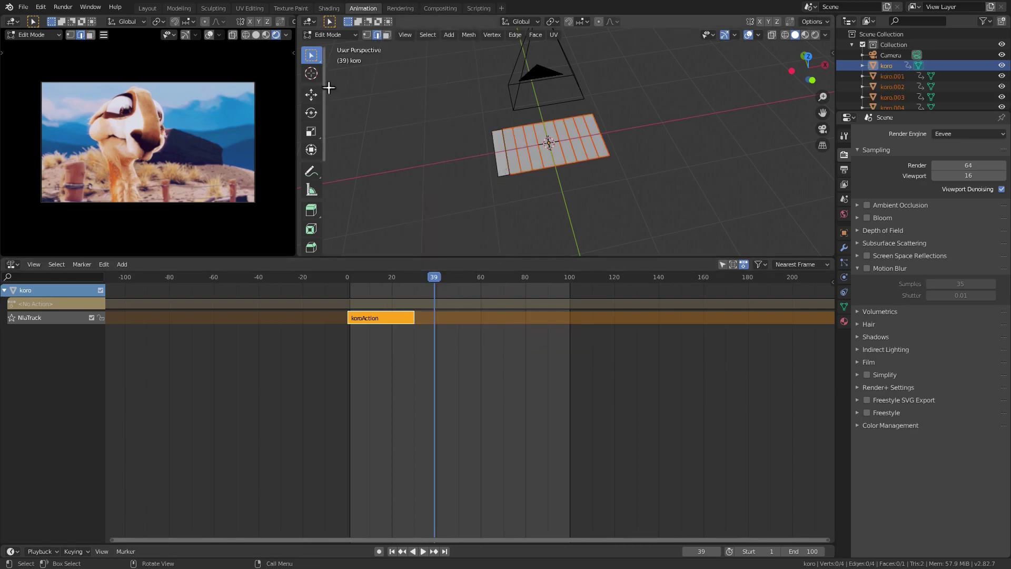
key(Tab)
- Rename the first three slices of the plane, in order along the X axis, as 0, 1 and 2
click(501, 161)
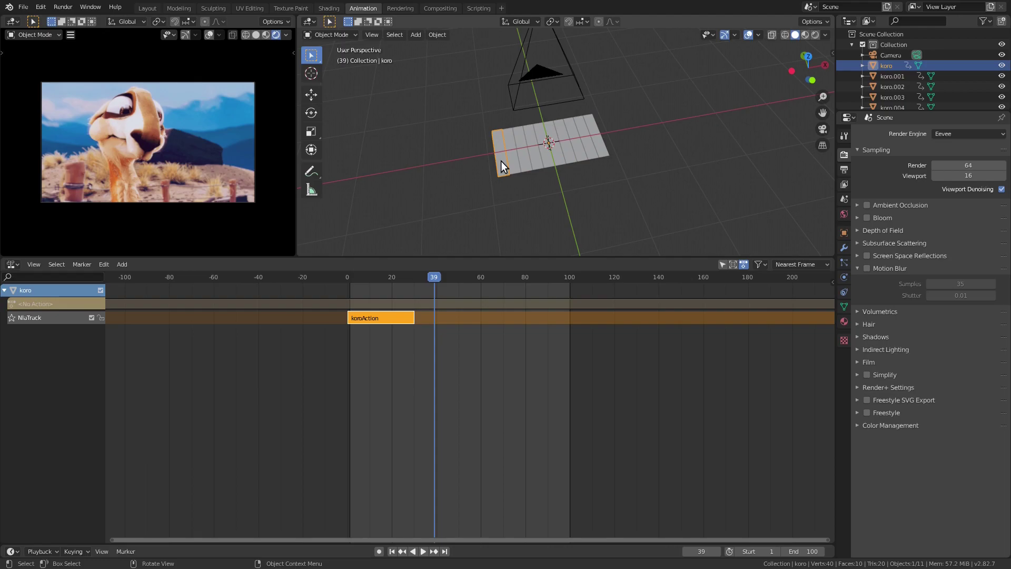
key(F2)
text(0)
key(Return)
click(514, 166)
key(F2)
text(1)
click(525, 168)
key(F2)
text(2)
key(Return)
- Rename the following four slices along the X axis as 3, 4, 5 and 6
click(537, 162)
key(F2)
text(3)
key(Return)
click(548, 161)
key(F2)
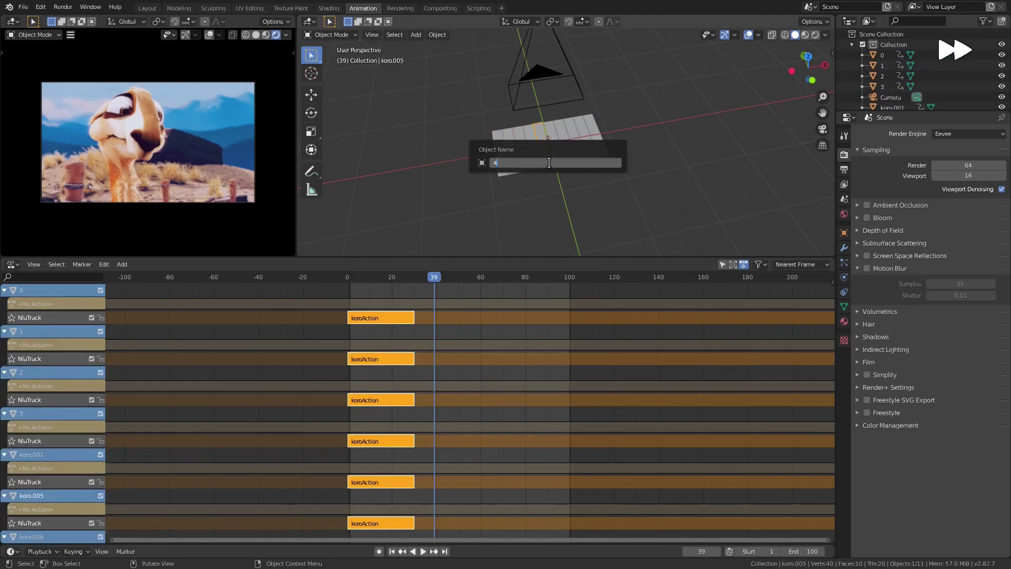
text(5)
key(Return)
click(572, 158)
key(F2)
text(6)
key(Return)
- Rename the last three slices along the X axis as 7, 8 and 9
click(581, 154)
key(F2)
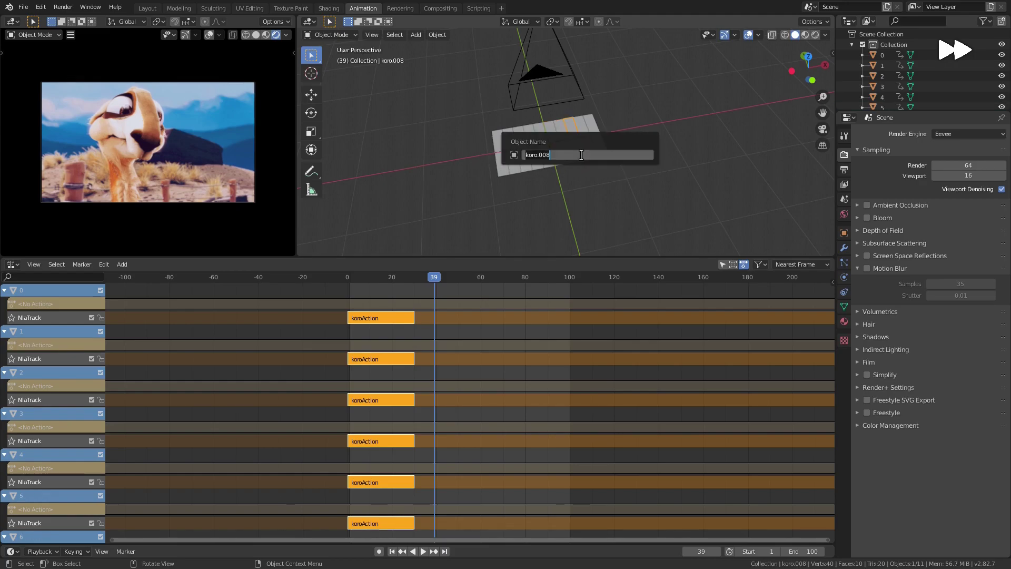
click(590, 153)
key(F2)
text(8)
key(Return)
click(605, 149)
key(F2)
text(9)
key(Return)
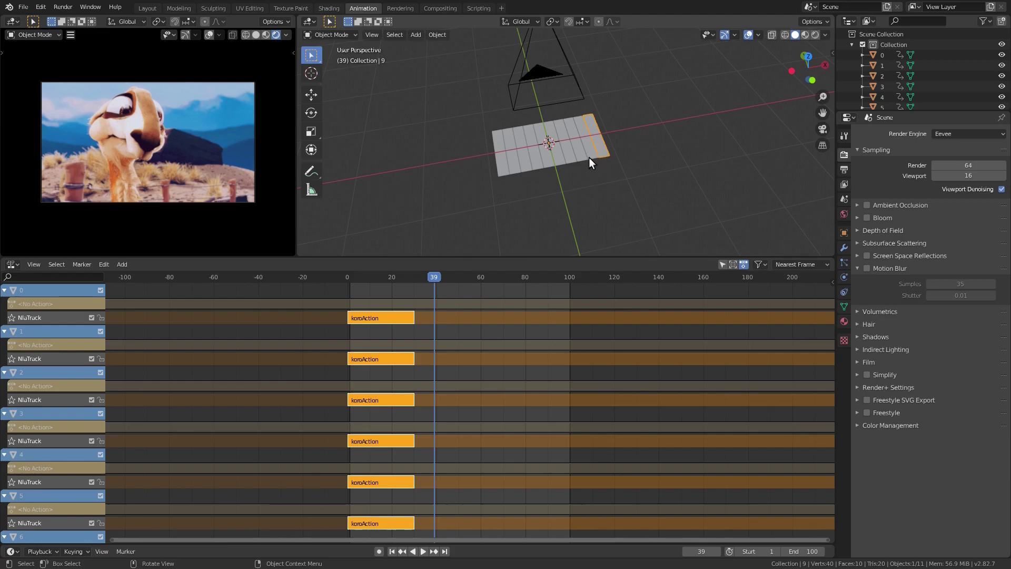
- Deselect slice 0's NLA strip and move all the other koroAction strips forward by 3 frames
middle_drag(419, 313, 426, 327)
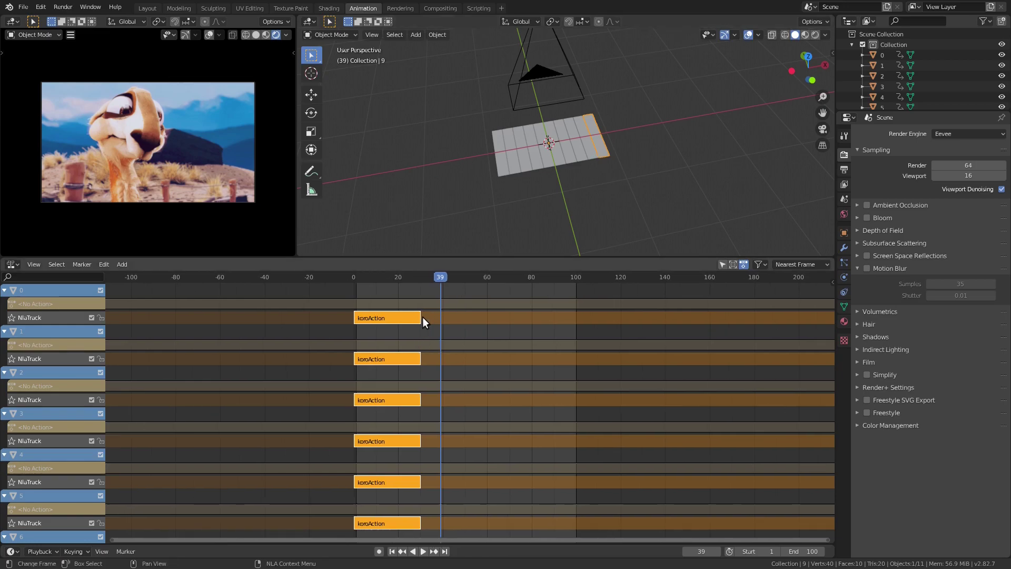
shift+click(384, 321)
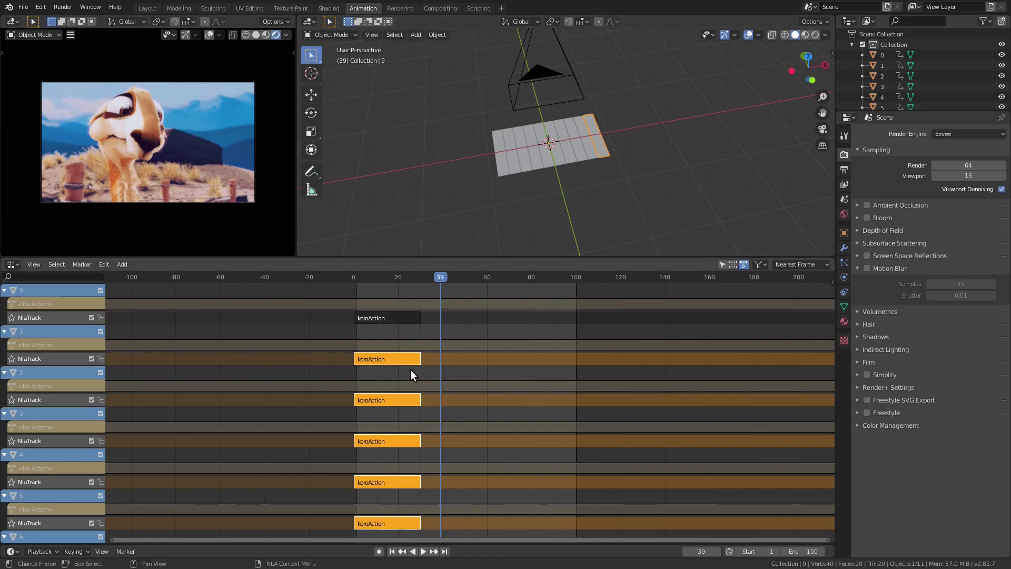
key(g)
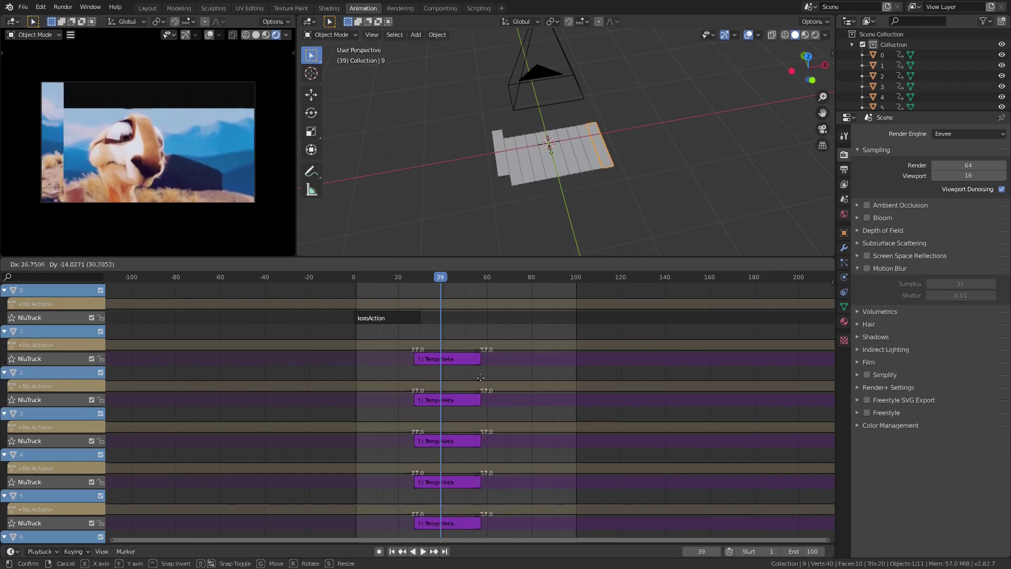
right_click(444, 377)
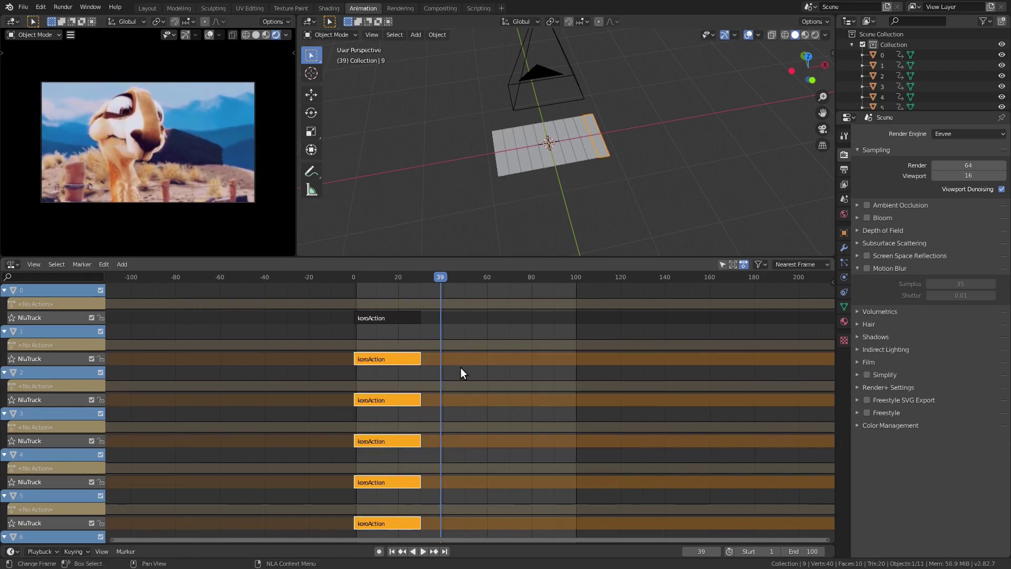
text(g3)
key(Return)
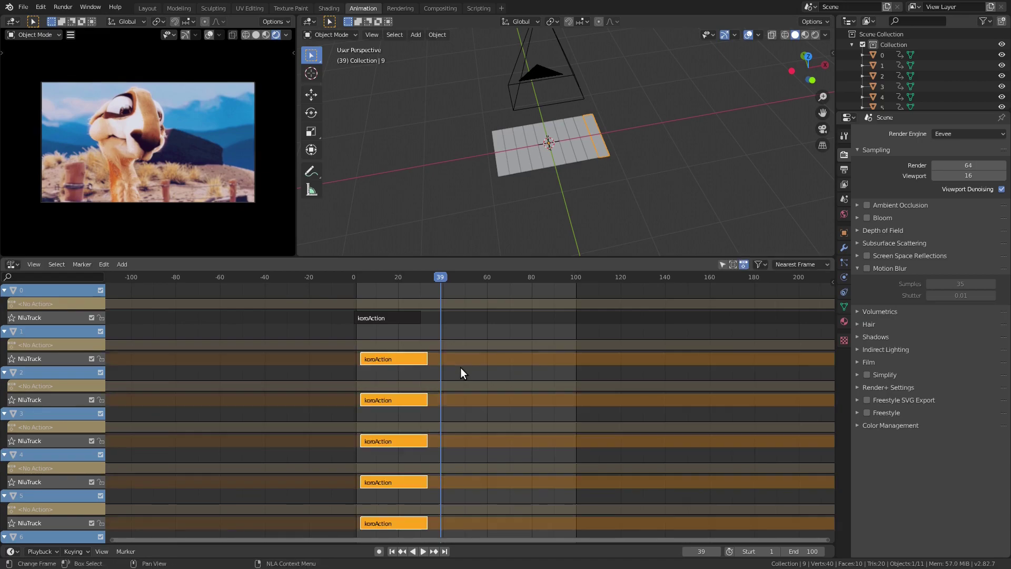
- Deselect the strips of slices 1, 2 and 3 one at a time, moving the still-selected strips forward 3 frames after each
shift+click(408, 362)
text(g3)
key(Return)
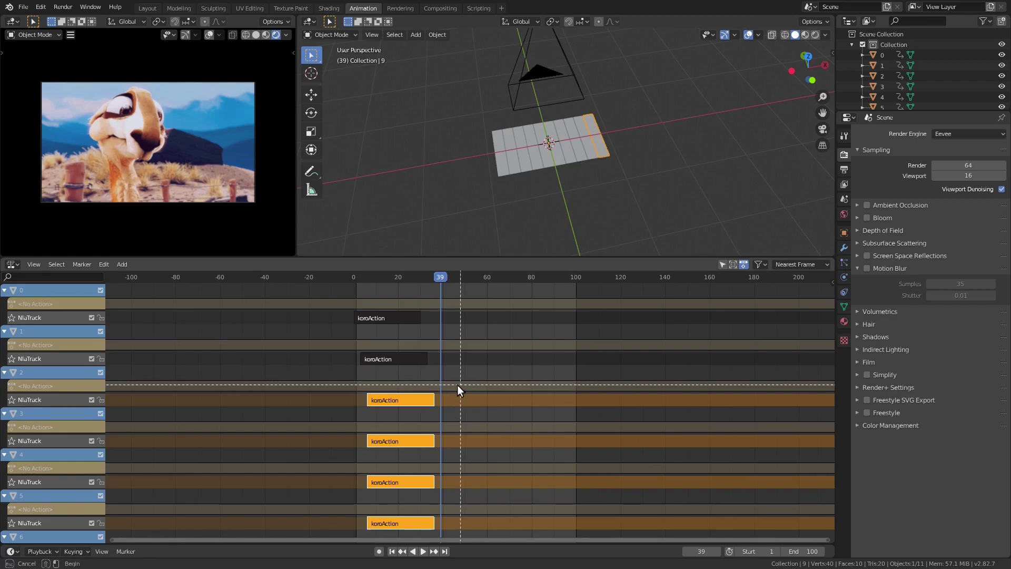
shift+click(429, 402)
text(g3)
key(Return)
shift+click(422, 440)
text(g3)
key(Return)
- Deselect the strips of slices 4, 5 and 6 one at a time, moving the still-selected strips forward 3 frames after each
middle_drag(505, 462, 528, 342)
shift+click(443, 362)
text(g3)
key(Return)
shift+click(467, 405)
key(g)
key(3)
key(Return)
shift+click(467, 444)
key(g)
key(3)
key(Return)
- Deselect the strips of slices 7 and 8 in turn, moving the still-selected strips forward 3 frames after each, and play the animation
middle_drag(521, 457, 529, 352)
scroll(529, 353, down, 1)
scroll(529, 353, down, 1)
shift+click(466, 381)
key(g)
key(3)
key(Return)
shift+click(467, 422)
key(g)
key(3)
key(Return)
key(space)
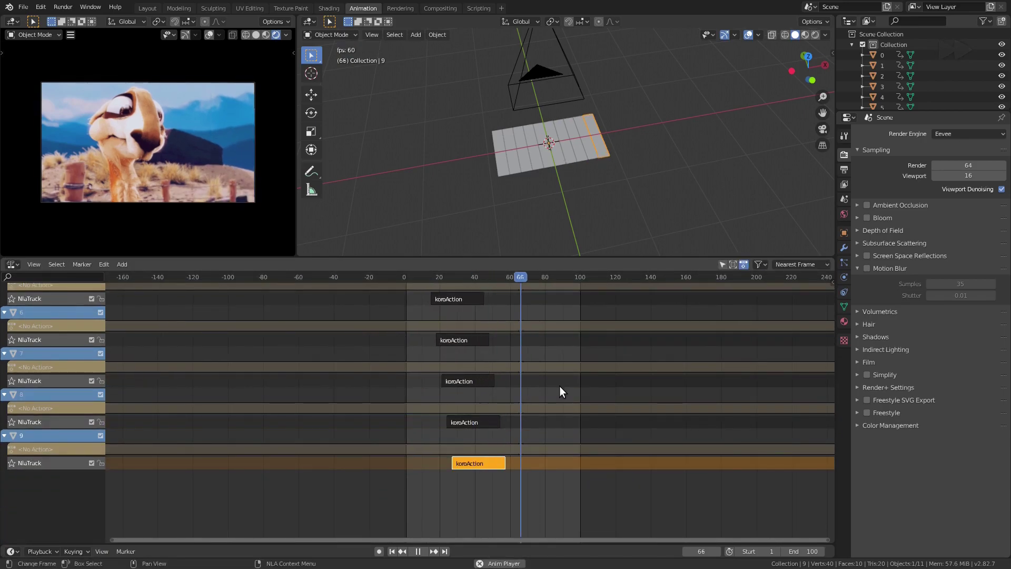